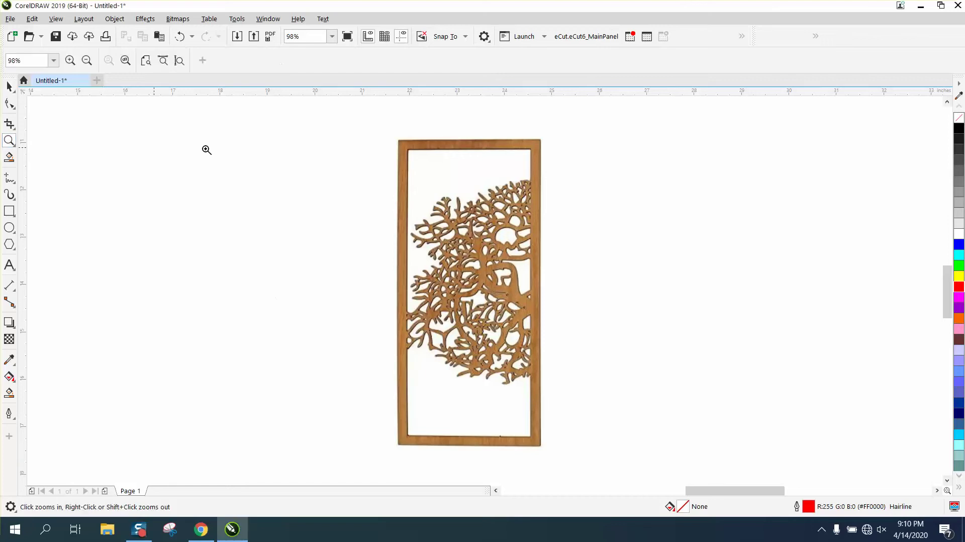
Resample the tree panel bitmap to a horizontal resolution of 300 dpi
{"action": "scroll", "coordinate": [469, 319], "scroll_direction": "up", "scroll_amount": 1}
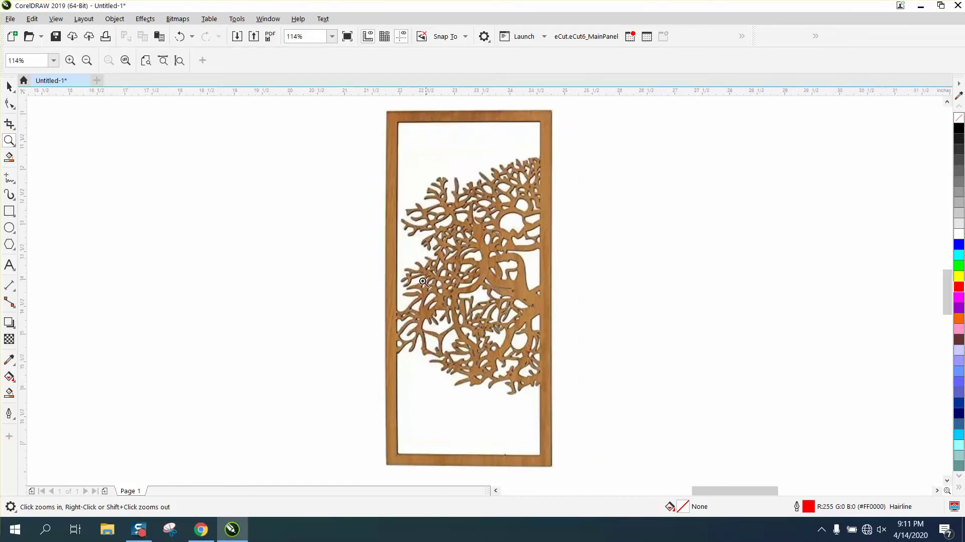
{"action": "left_click", "coordinate": [570, 315]}
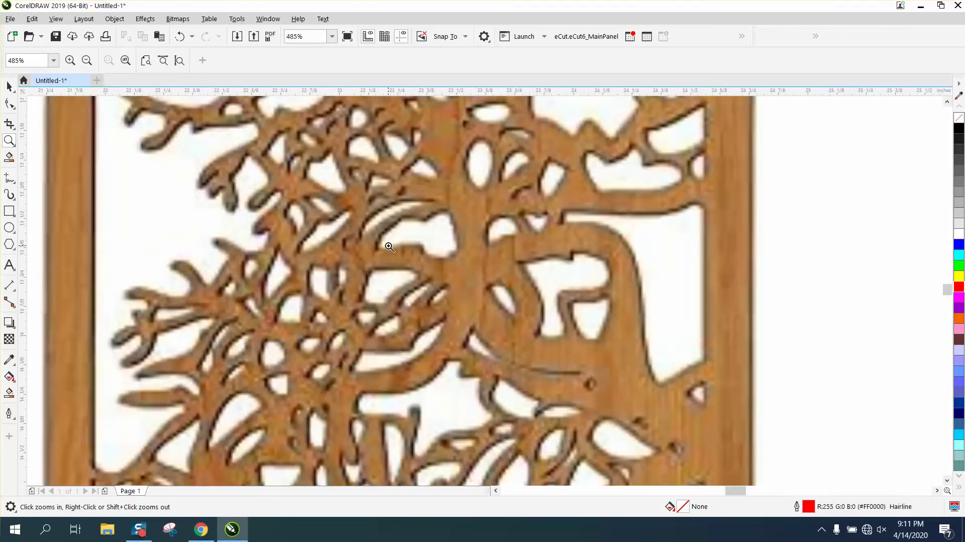
{"action": "scroll", "coordinate": [389, 246], "scroll_direction": "down", "scroll_amount": 8}
{"action": "right_click", "coordinate": [72, 138]}
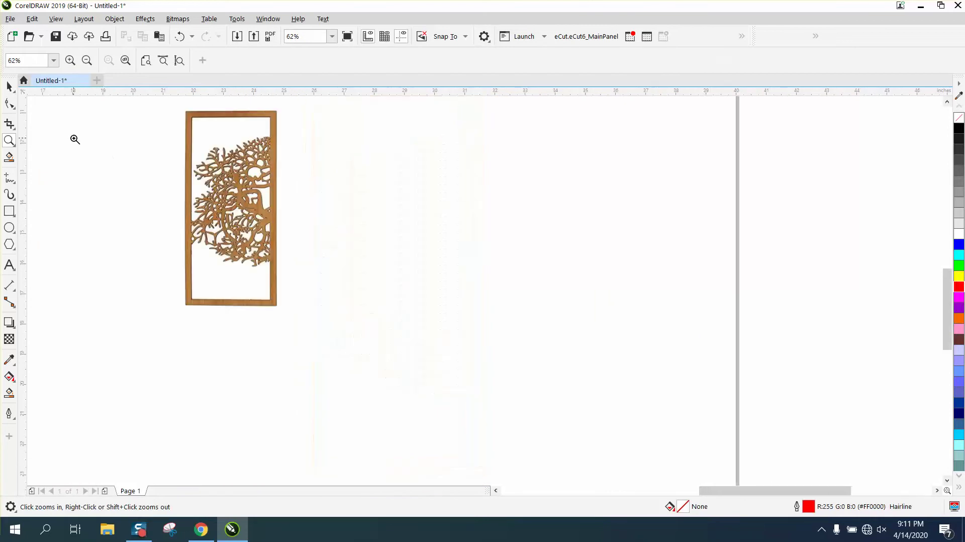
{"action": "left_click", "coordinate": [9, 87]}
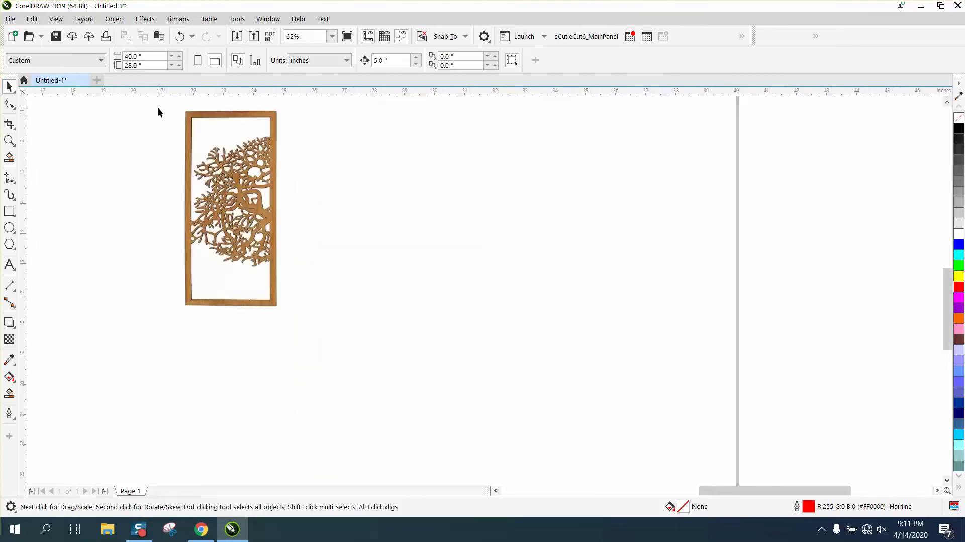
{"action": "left_click", "coordinate": [9, 140]}
{"action": "left_click_drag", "start_coordinate": [173, 111], "coordinate": [362, 332]}
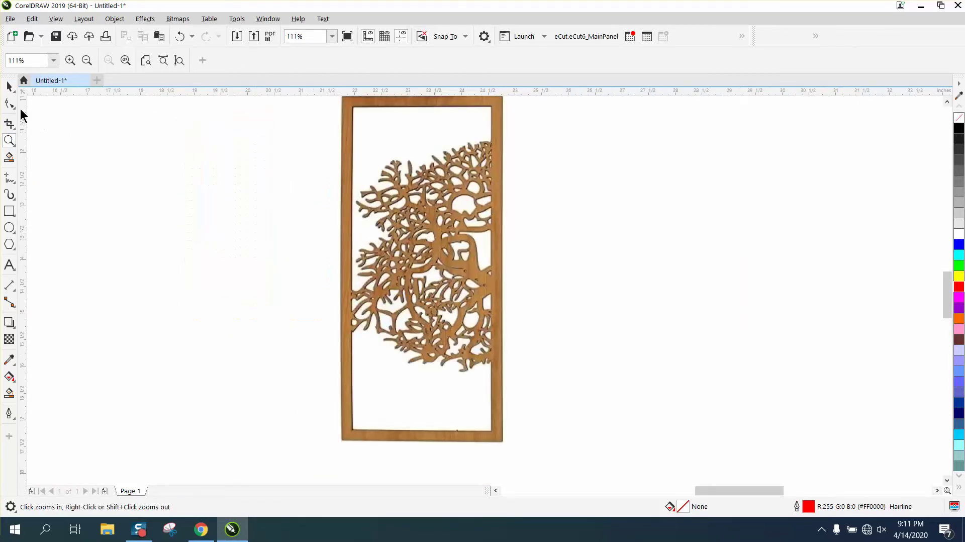
{"action": "left_click", "coordinate": [9, 86]}
{"action": "left_click", "coordinate": [397, 167]}
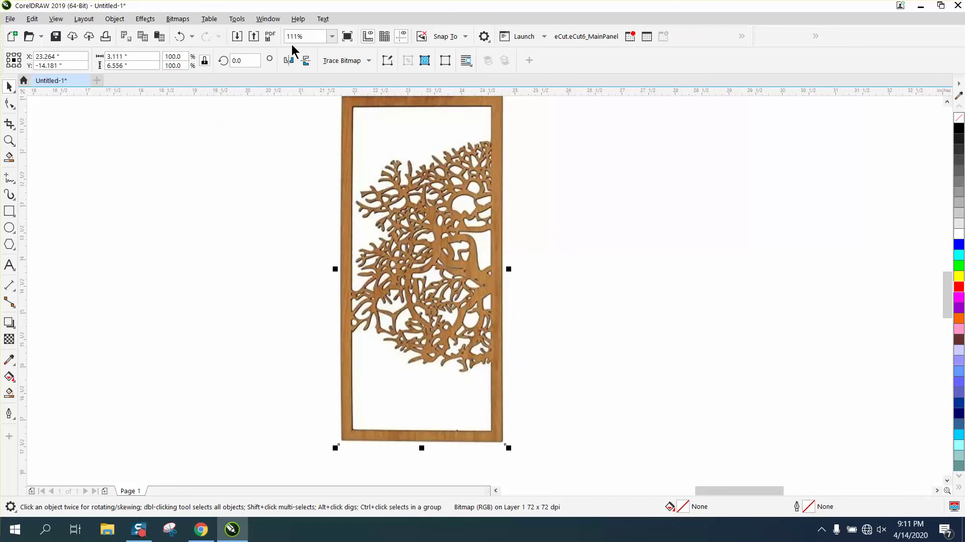
{"action": "left_click", "coordinate": [176, 20]}
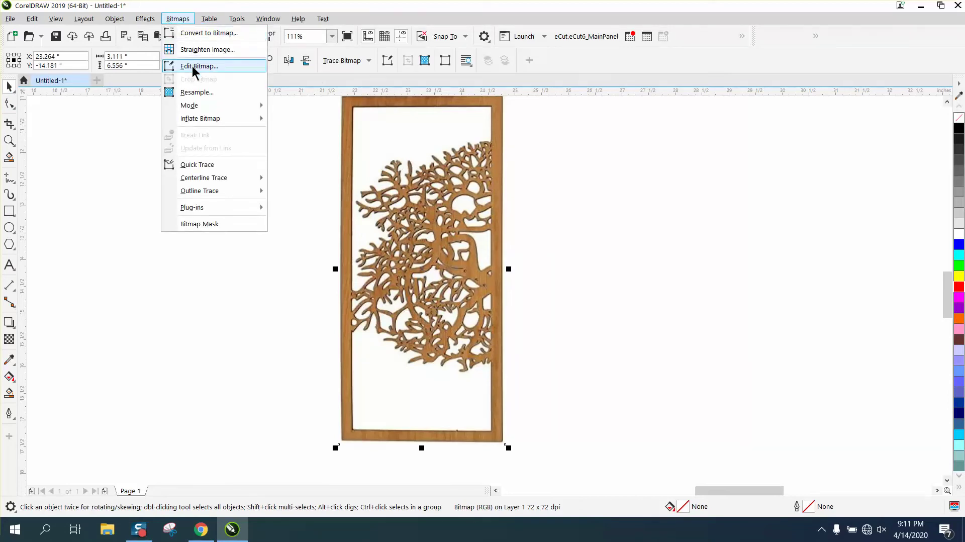
{"action": "left_click", "coordinate": [195, 93]}
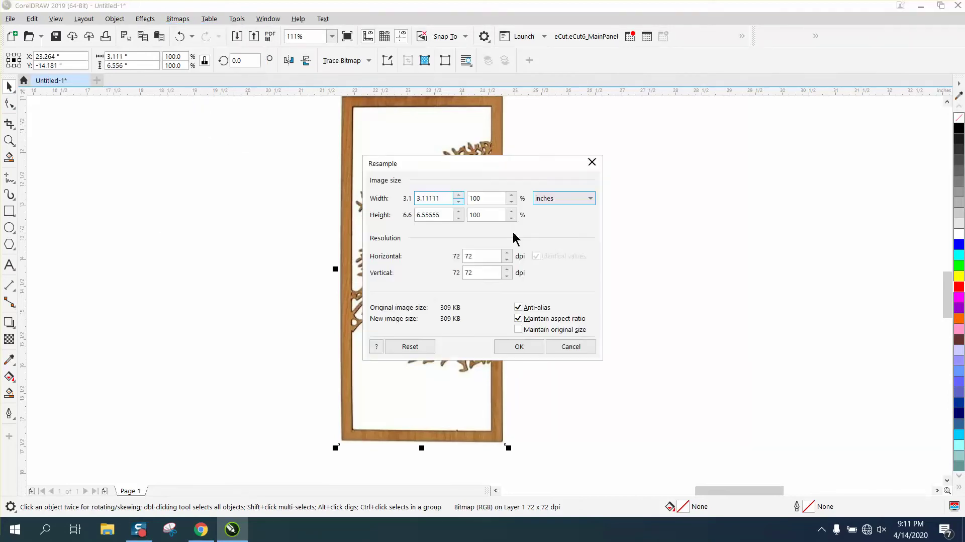
{"action": "double_click", "coordinate": [477, 257]}
{"action": "type", "text": "300"}
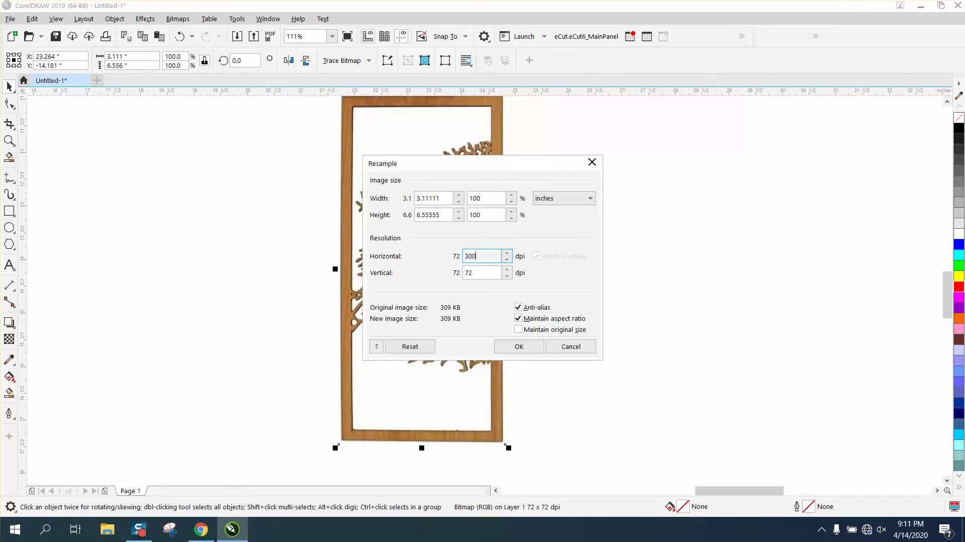
{"action": "left_click", "coordinate": [523, 350]}
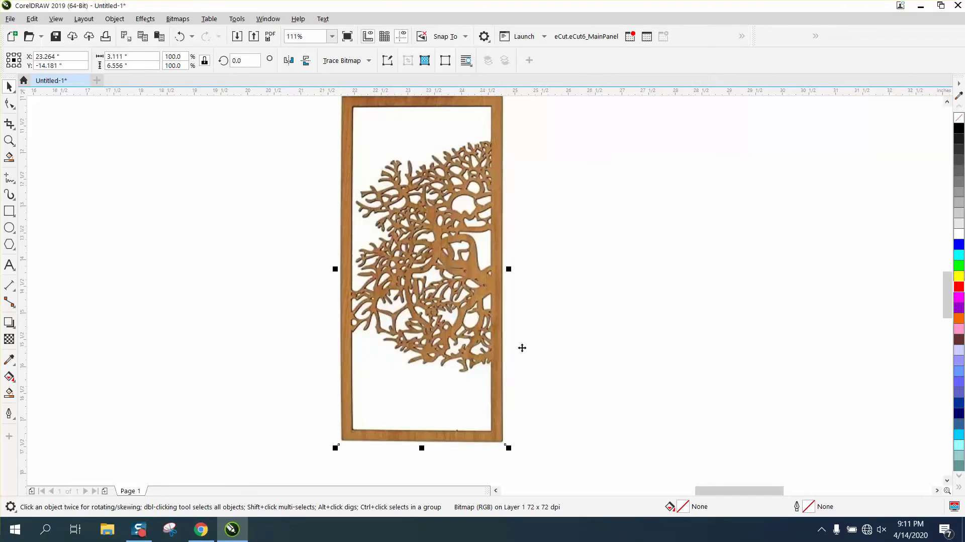
Convert the panel to a Black and White (1-bit) bitmap and zoom in on the tree
{"action": "left_click", "coordinate": [184, 21]}
{"action": "left_click", "coordinate": [194, 34]}
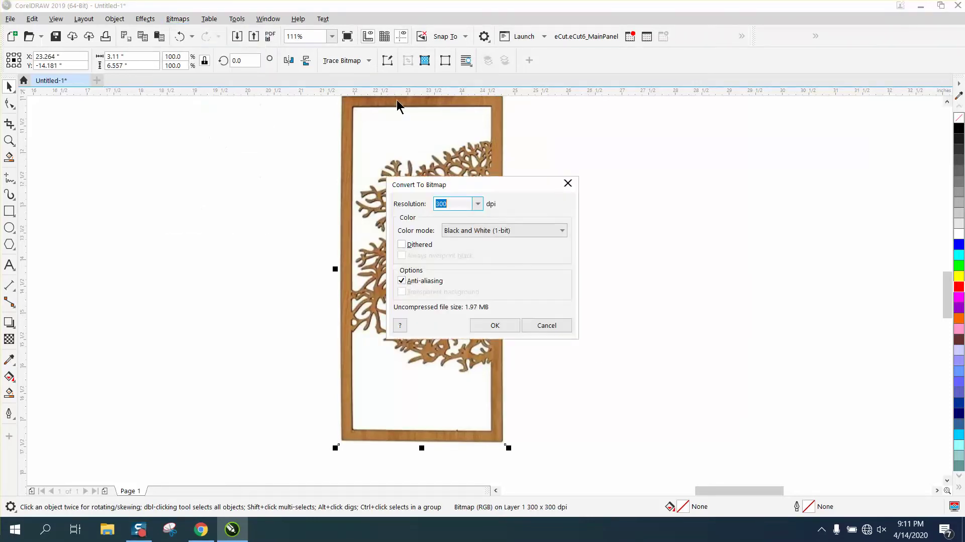
{"action": "left_click", "coordinate": [494, 326]}
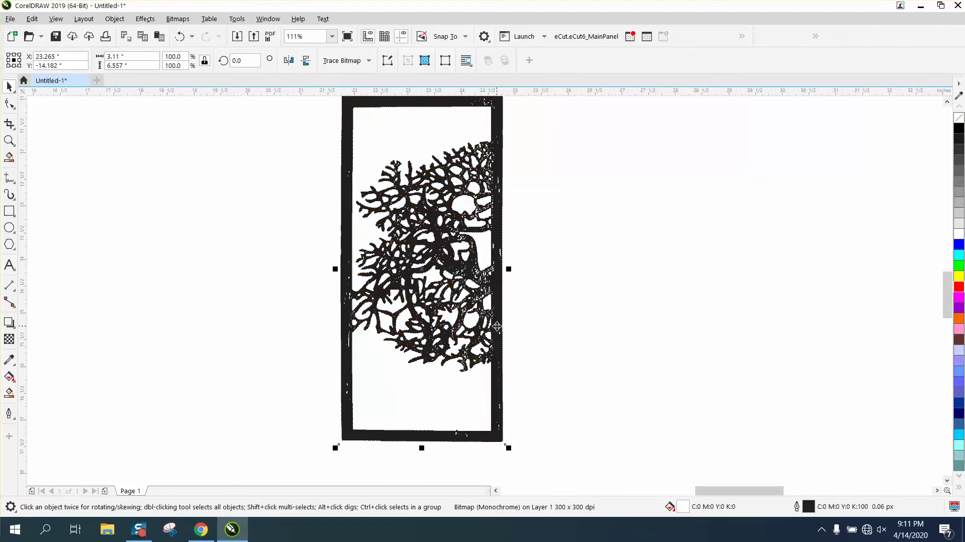
{"action": "left_click", "coordinate": [11, 140]}
{"action": "left_click_drag", "start_coordinate": [397, 187], "coordinate": [536, 260]}
{"action": "scroll", "coordinate": [350, 210], "scroll_direction": "down", "scroll_amount": 3}
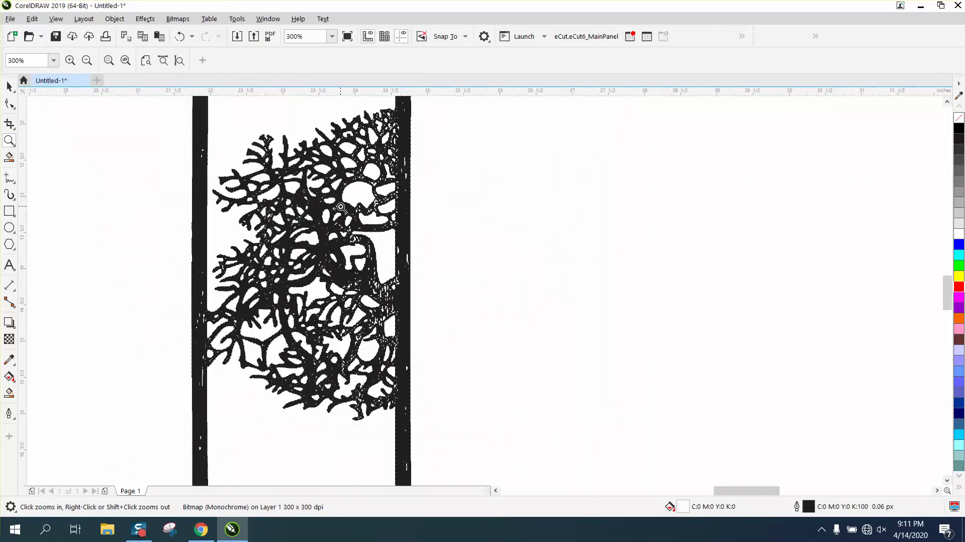
{"action": "scroll", "coordinate": [282, 193], "scroll_direction": "down", "scroll_amount": 1}
Outline-trace the panel as a Low Quality Image and drag the 117-curve result beside the bitmap
{"action": "left_click", "coordinate": [13, 88]}
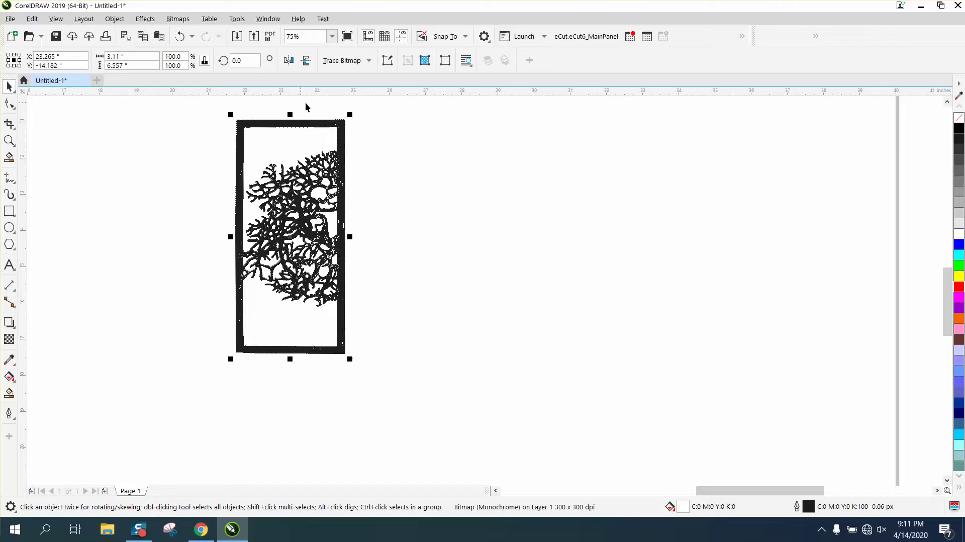
{"action": "left_click", "coordinate": [369, 61]}
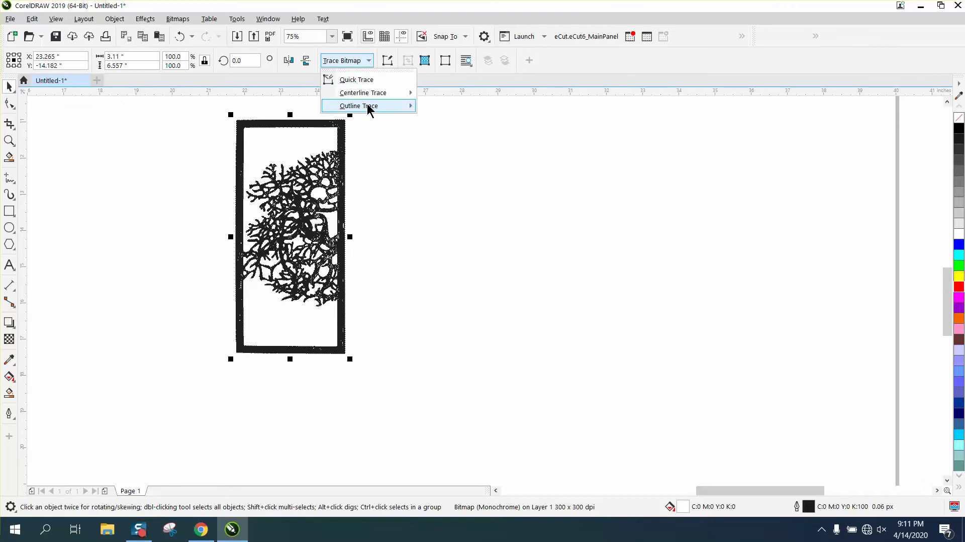
{"action": "mouse_move", "coordinate": [367, 106]}
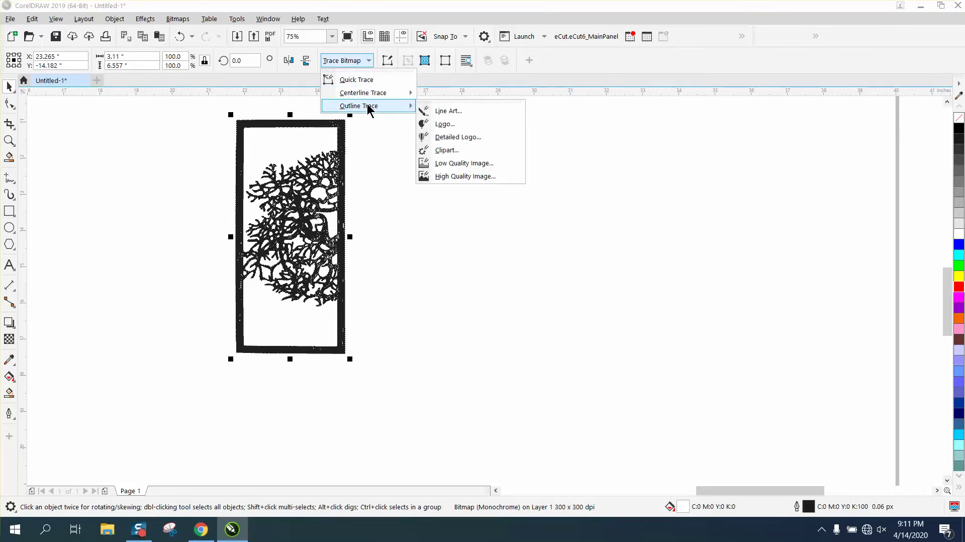
{"action": "left_click", "coordinate": [459, 168]}
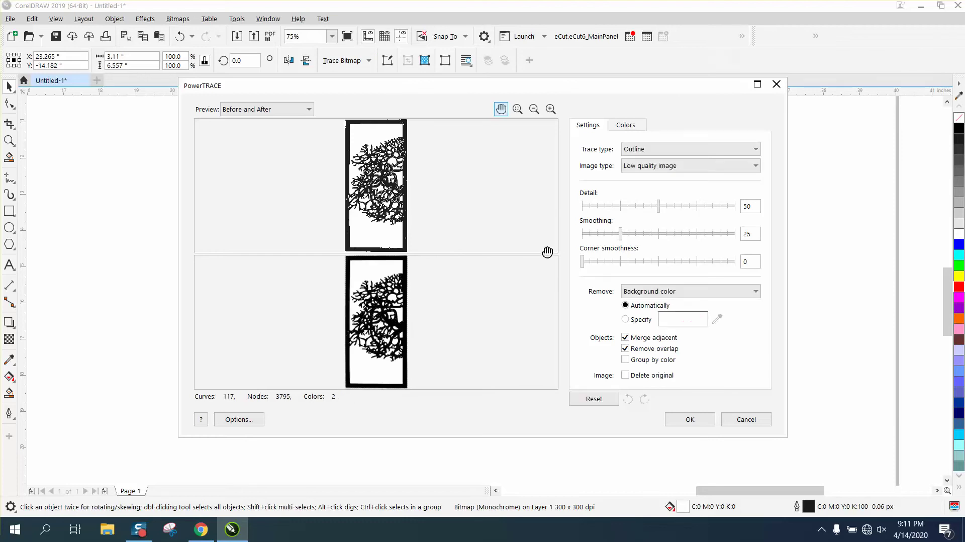
{"action": "left_click", "coordinate": [687, 419]}
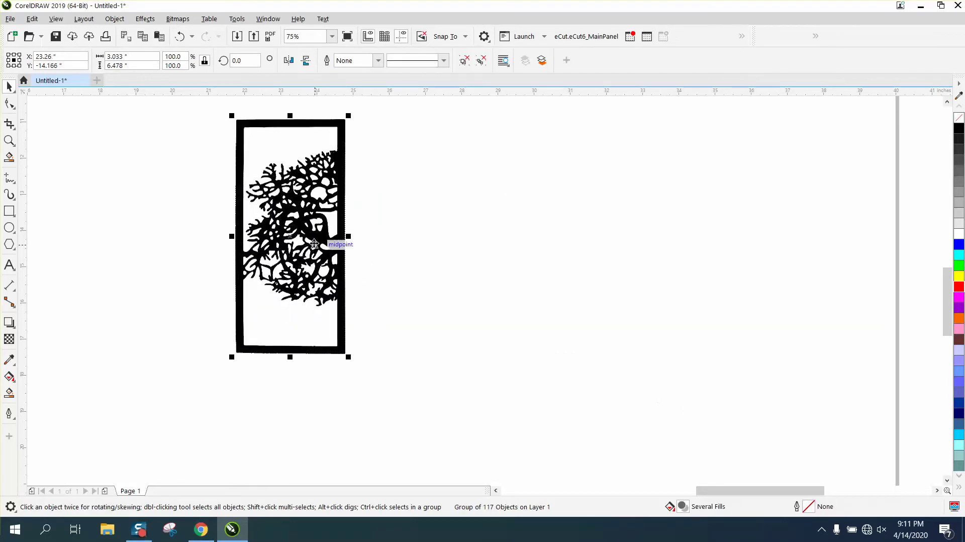
{"action": "left_click_drag", "start_coordinate": [317, 245], "coordinate": [487, 251]}
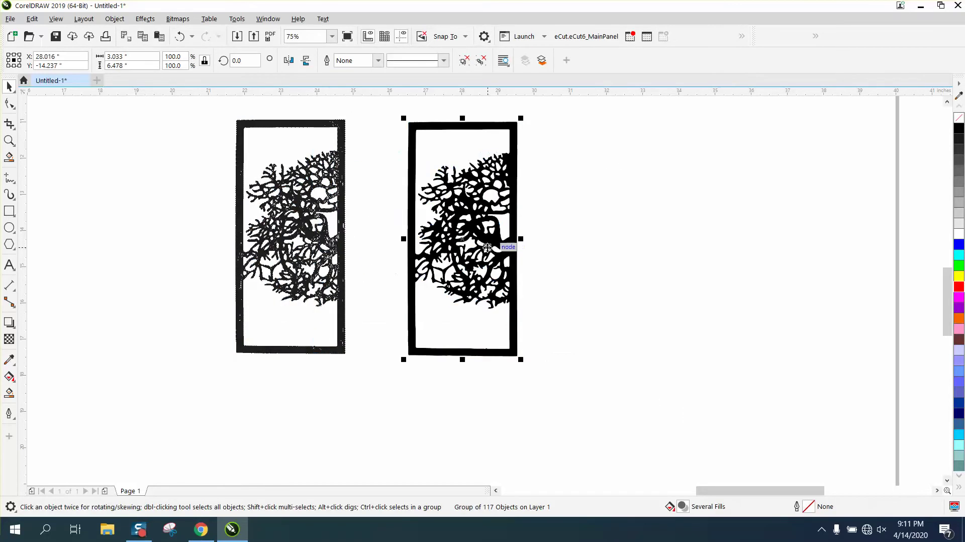
Give the traced group no fill and a red outline, then zoom in on its edges
{"action": "left_click", "coordinate": [959, 117]}
{"action": "right_click", "coordinate": [960, 286]}
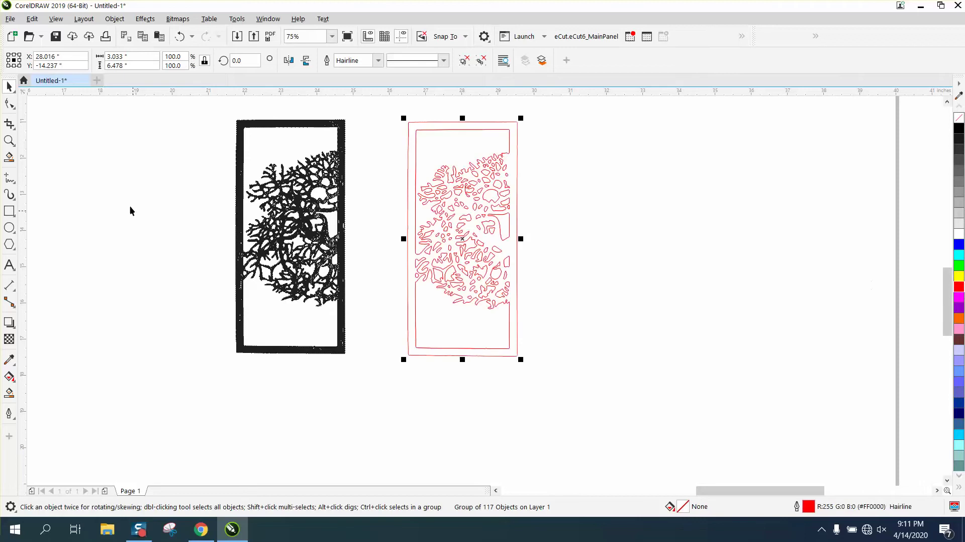
{"action": "left_click", "coordinate": [9, 140]}
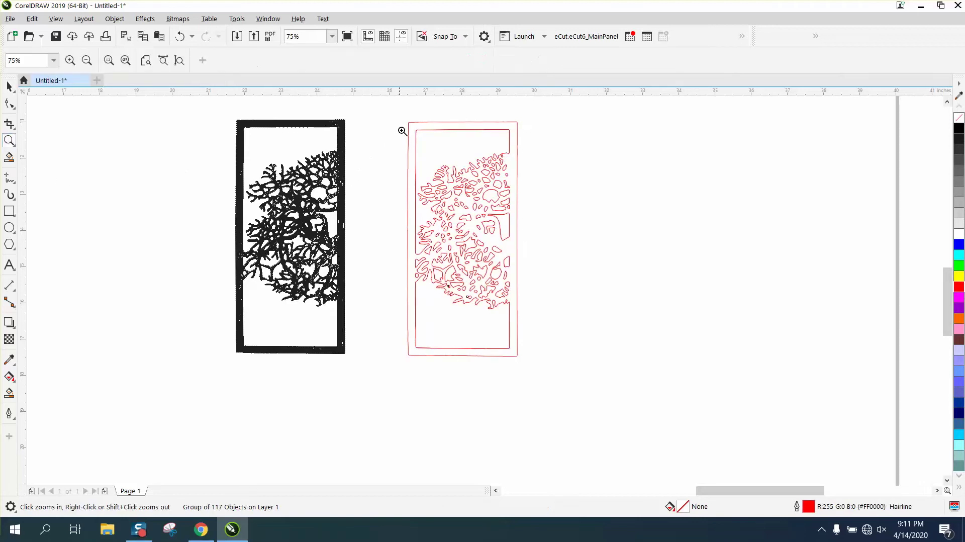
{"action": "left_click_drag", "start_coordinate": [403, 131], "coordinate": [587, 383]}
{"action": "left_click_drag", "start_coordinate": [487, 346], "coordinate": [551, 377]}
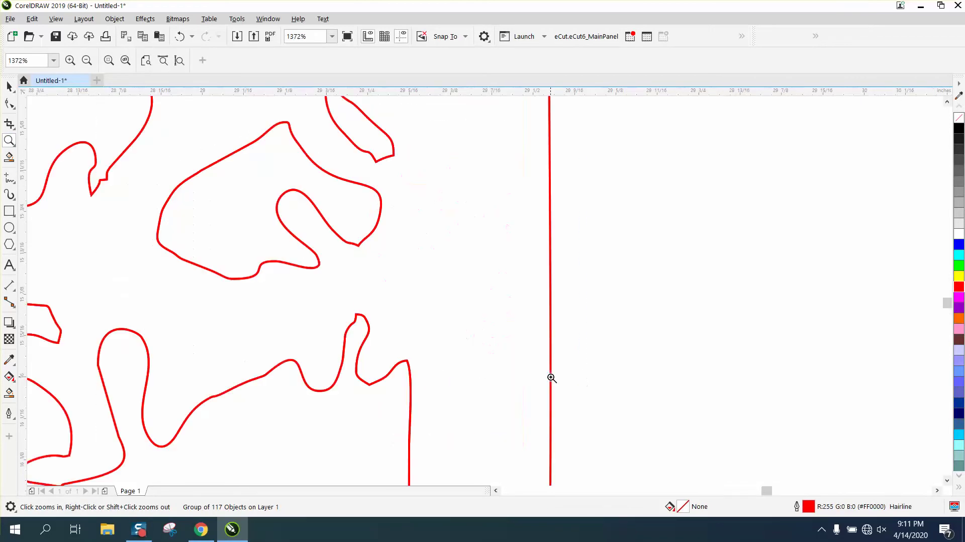
{"action": "scroll", "coordinate": [450, 304], "scroll_direction": "down", "scroll_amount": 5}
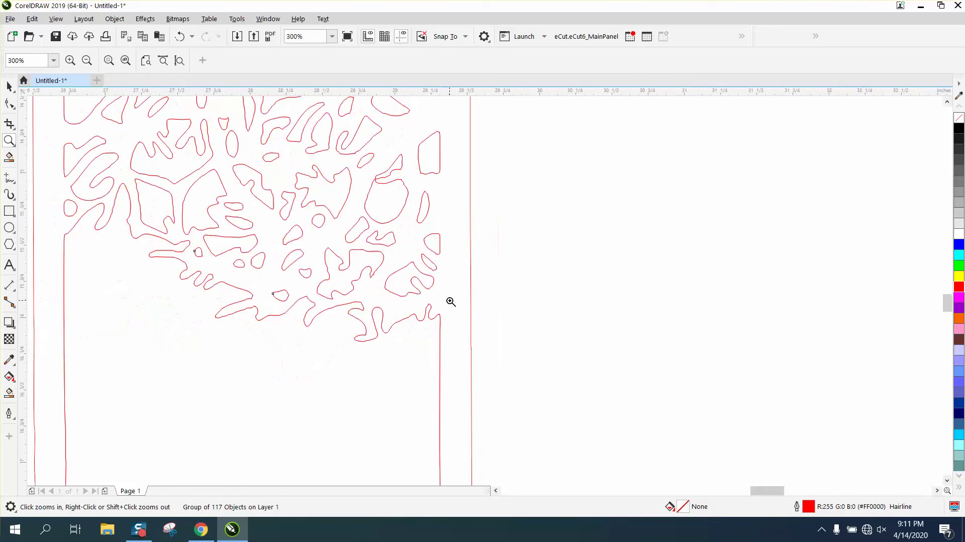
{"action": "left_click_drag", "start_coordinate": [265, 152], "coordinate": [310, 171]}
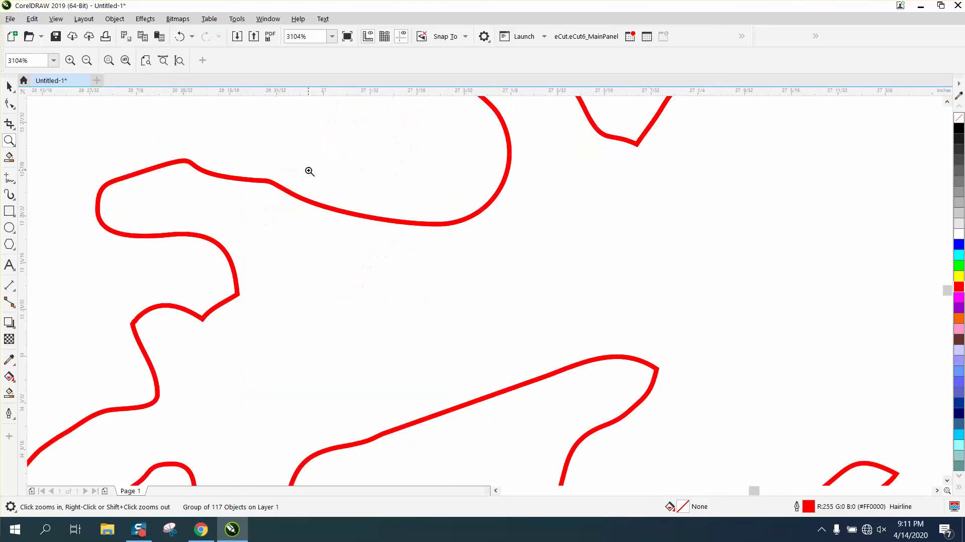
{"action": "scroll", "coordinate": [311, 173], "scroll_direction": "down", "scroll_amount": 6}
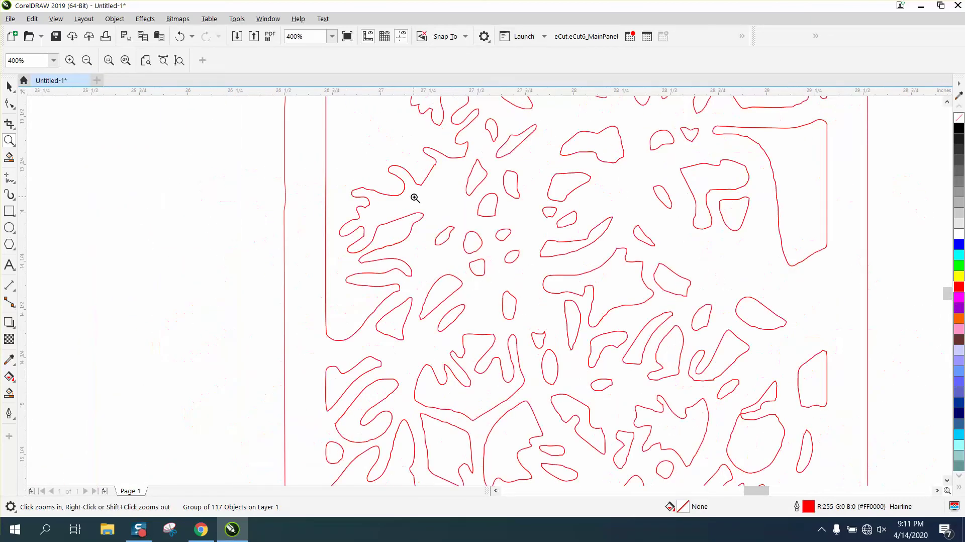
{"action": "scroll", "coordinate": [415, 197], "scroll_direction": "down", "scroll_amount": 1}
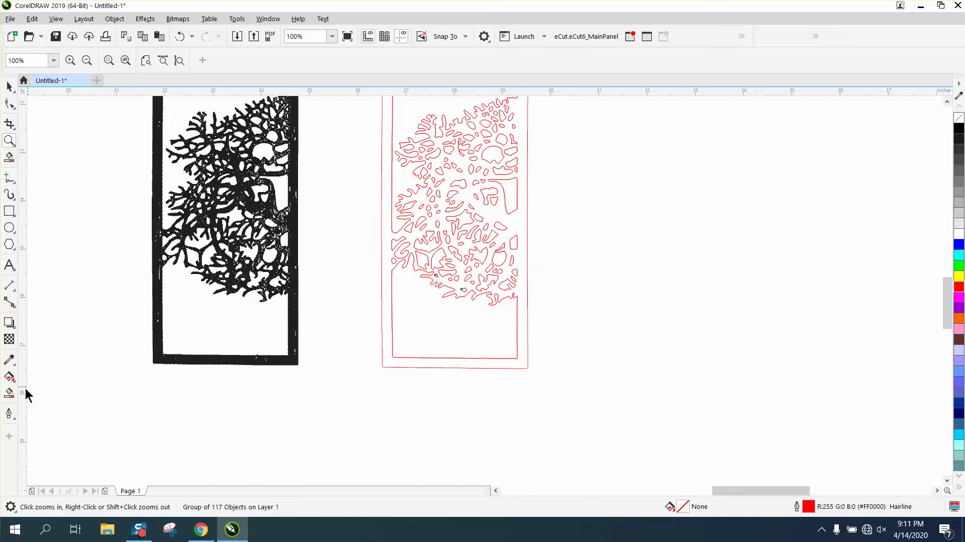
Smart Fill the enclosed traced region as a new black curve and inspect its left edge
{"action": "left_click", "coordinate": [9, 392]}
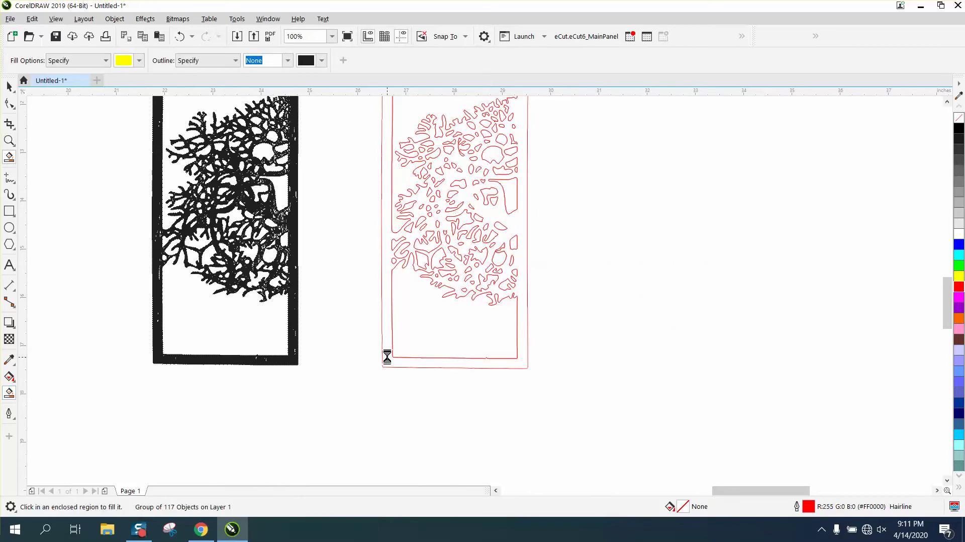
{"action": "left_click", "coordinate": [387, 358]}
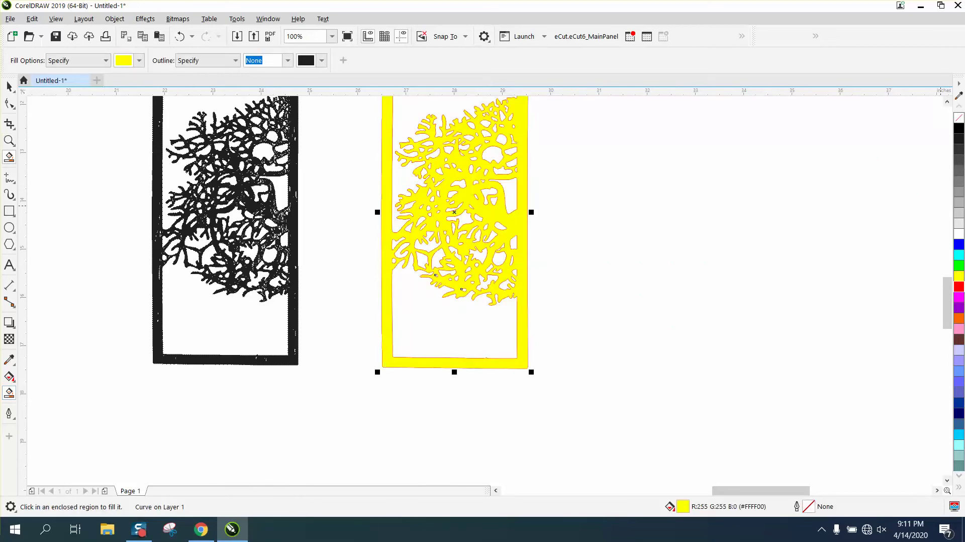
{"action": "left_click", "coordinate": [960, 132]}
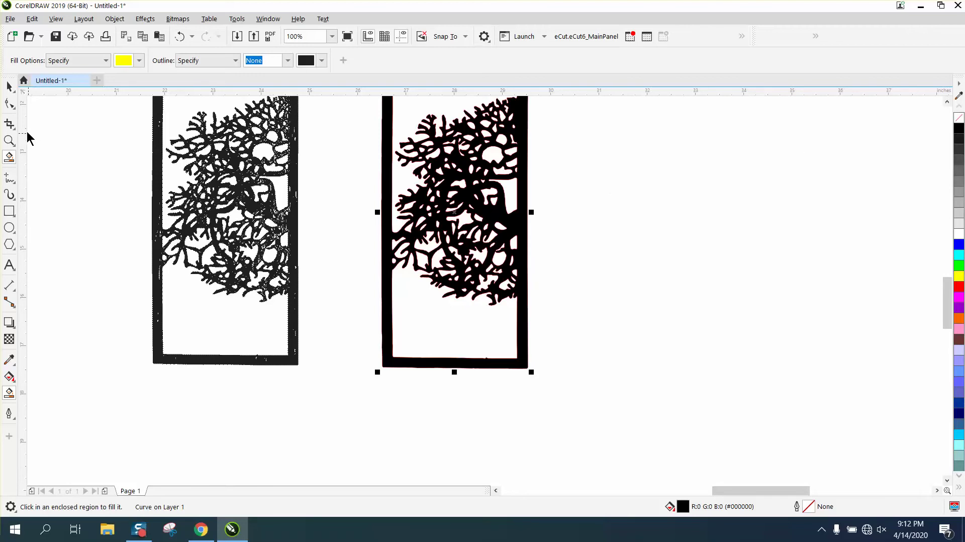
{"action": "left_click", "coordinate": [9, 141]}
{"action": "left_click_drag", "start_coordinate": [350, 157], "coordinate": [634, 339]}
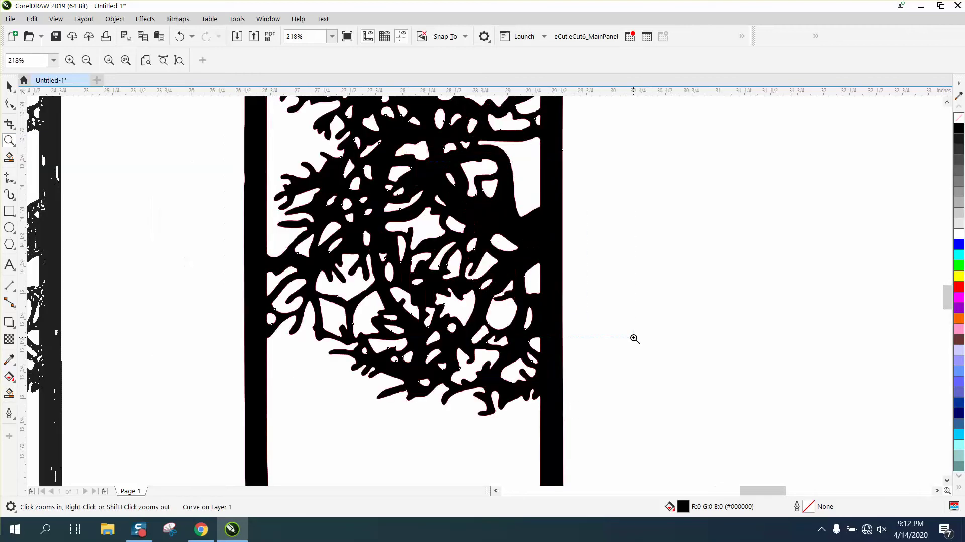
{"action": "left_click_drag", "start_coordinate": [237, 270], "coordinate": [279, 327]}
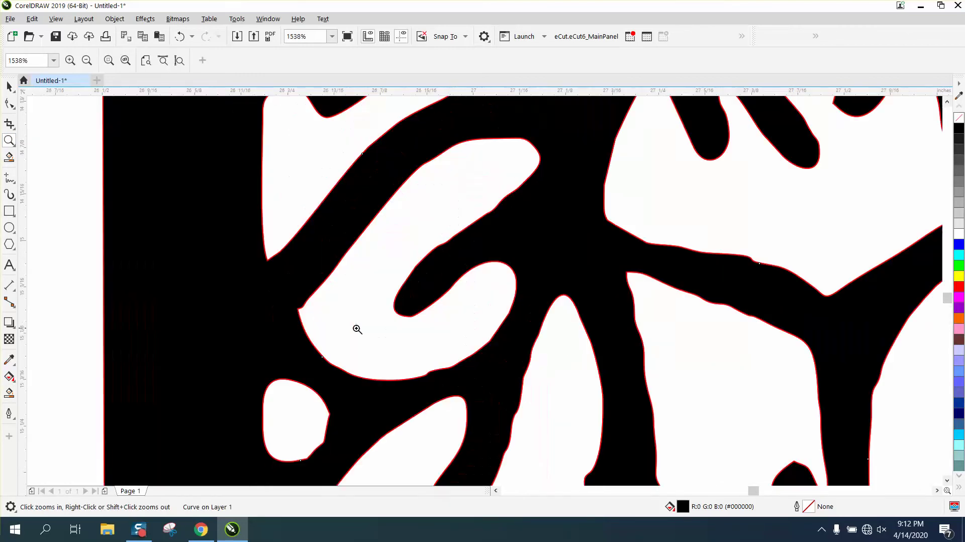
{"action": "scroll", "coordinate": [340, 314], "scroll_direction": "down", "scroll_amount": 2}
{"action": "scroll", "coordinate": [341, 310], "scroll_direction": "down", "scroll_amount": 1}
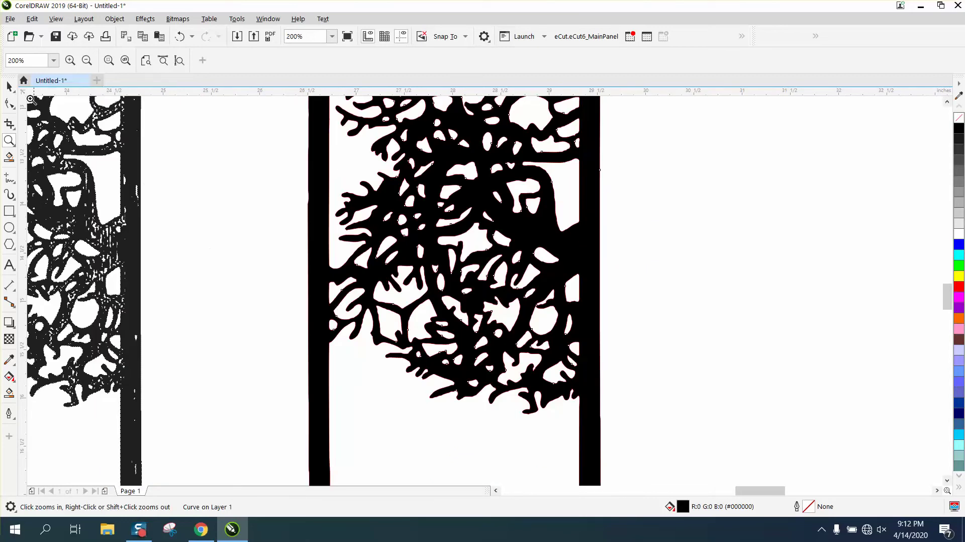
Remove the leftover red-tinted fill from both objects of the right panel
{"action": "left_click", "coordinate": [9, 86]}
{"action": "scroll", "coordinate": [310, 216], "scroll_direction": "down", "scroll_amount": 1}
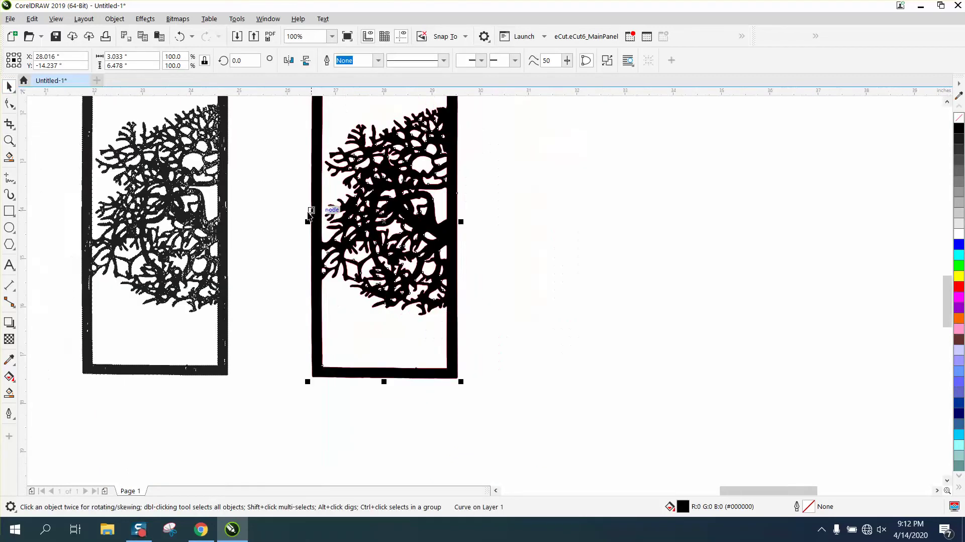
{"action": "scroll", "coordinate": [309, 215], "scroll_direction": "down", "scroll_amount": 2}
{"action": "left_click_drag", "start_coordinate": [286, 147], "coordinate": [391, 256]}
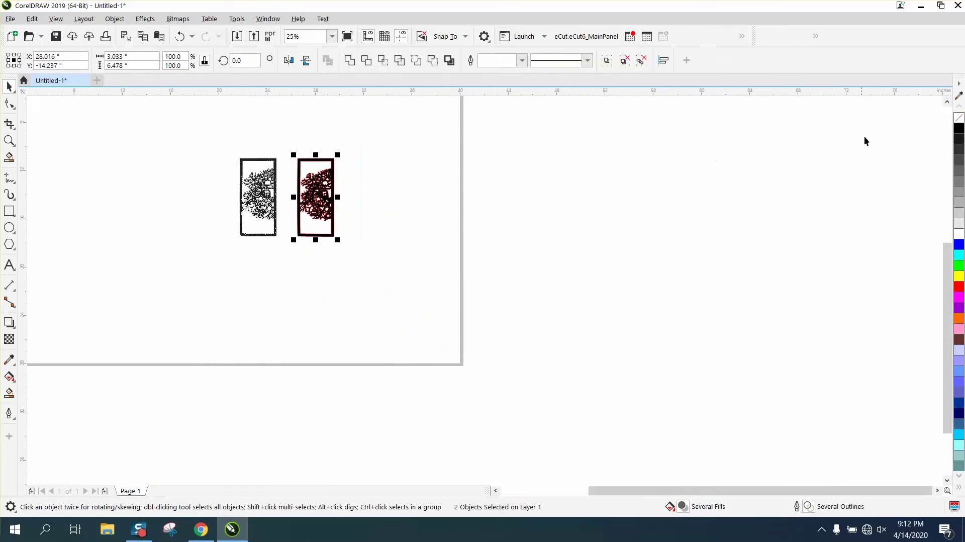
{"action": "left_click", "coordinate": [959, 118]}
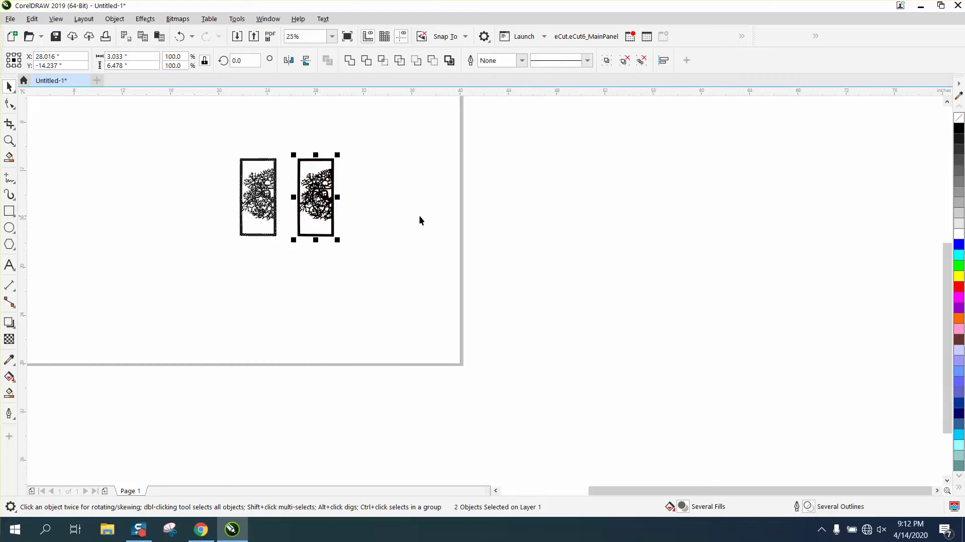
{"action": "left_click", "coordinate": [8, 141]}
{"action": "left_click_drag", "start_coordinate": [296, 149], "coordinate": [363, 253]}
{"action": "left_click_drag", "start_coordinate": [414, 190], "coordinate": [552, 312]}
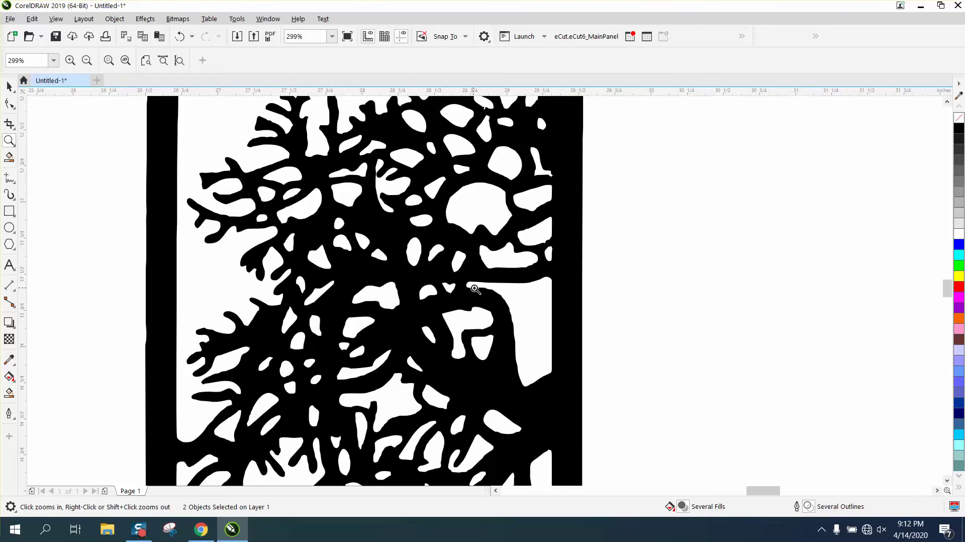
Brush the Smooth tool along the black tree curve's jagged left frame edge
{"action": "left_click", "coordinate": [10, 104]}
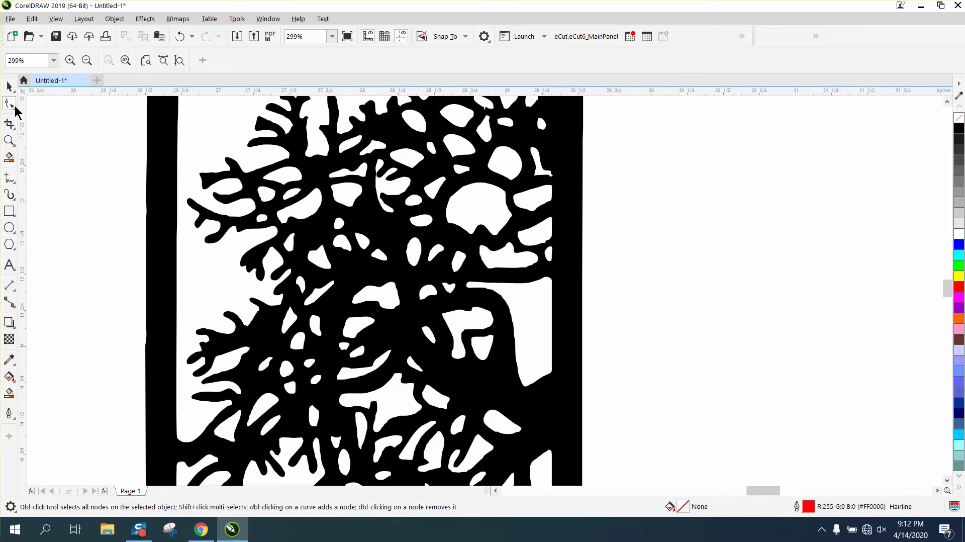
{"action": "left_click", "coordinate": [14, 107]}
{"action": "left_click", "coordinate": [38, 125]}
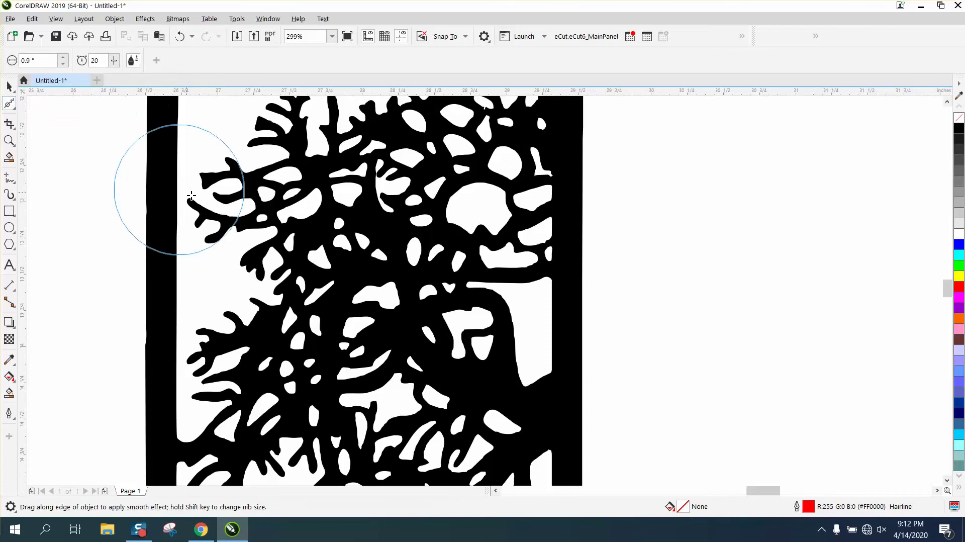
{"action": "mouse_move", "coordinate": [507, 366]}
{"action": "left_mouse_down"}
{"action": "mouse_move", "coordinate": [508, 310]}
{"action": "mouse_move", "coordinate": [513, 341]}
{"action": "mouse_move", "coordinate": [486, 299]}
{"action": "mouse_move", "coordinate": [540, 371]}
{"action": "mouse_move", "coordinate": [511, 319]}
{"action": "mouse_move", "coordinate": [490, 198]}
{"action": "mouse_move", "coordinate": [480, 188]}
{"action": "mouse_move", "coordinate": [455, 195]}
{"action": "mouse_move", "coordinate": [541, 258]}
{"action": "mouse_move", "coordinate": [487, 196]}
{"action": "mouse_move", "coordinate": [469, 211]}
{"action": "mouse_move", "coordinate": [504, 321]}
{"action": "mouse_move", "coordinate": [491, 373]}
{"action": "mouse_move", "coordinate": [408, 407]}
{"action": "mouse_move", "coordinate": [297, 331]}
{"action": "mouse_move", "coordinate": [258, 340]}
{"action": "left_mouse_up"}
{"action": "scroll", "coordinate": [383, 323], "scroll_direction": "down", "scroll_amount": 2}
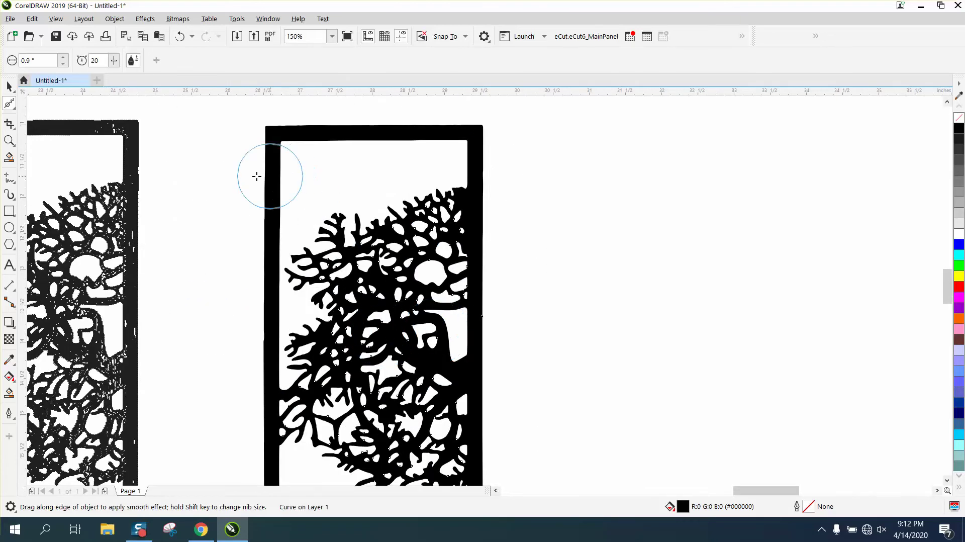
{"action": "left_click", "coordinate": [9, 142]}
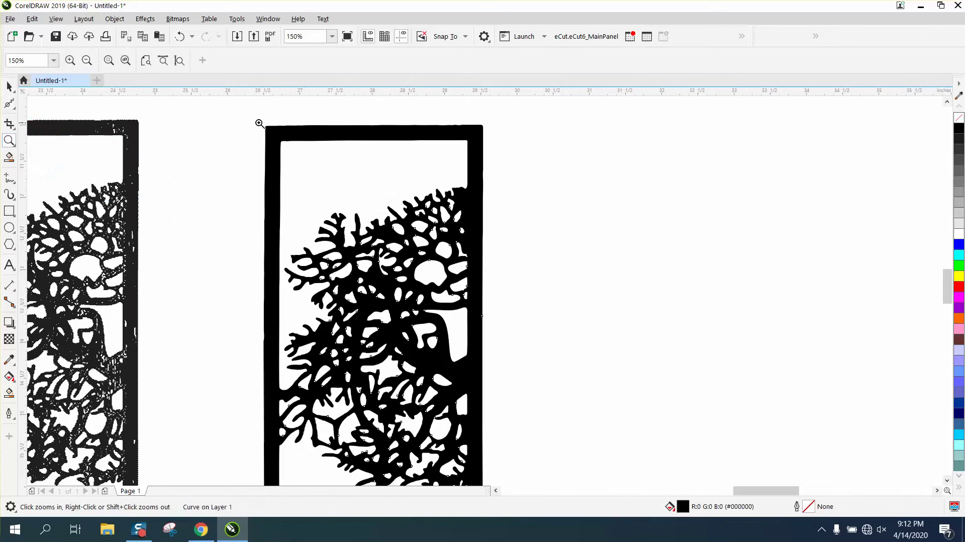
Drop a copy of the black panel to its right with no fill and a black hairline outline
{"action": "left_click", "coordinate": [302, 156]}
{"action": "scroll", "coordinate": [301, 157], "scroll_direction": "down", "scroll_amount": 10}
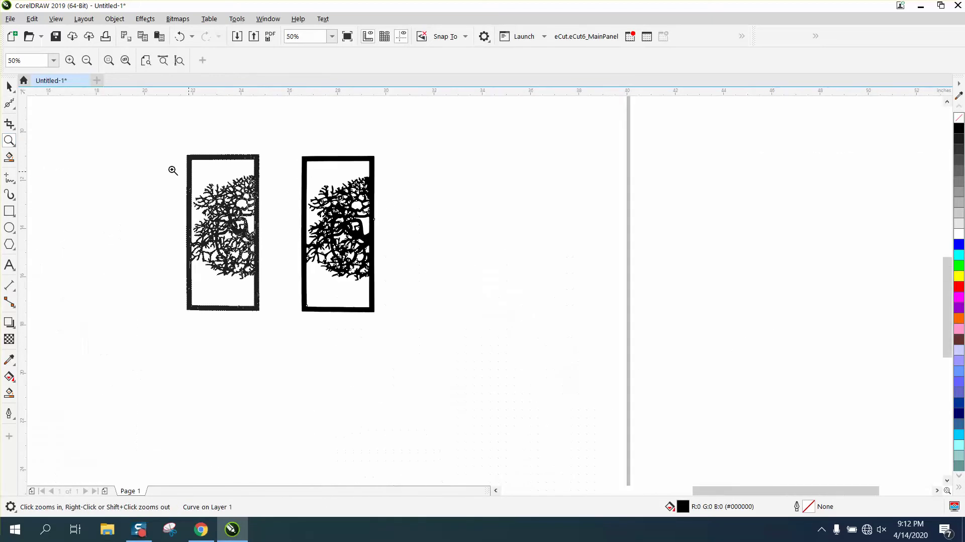
{"action": "left_click", "coordinate": [9, 87]}
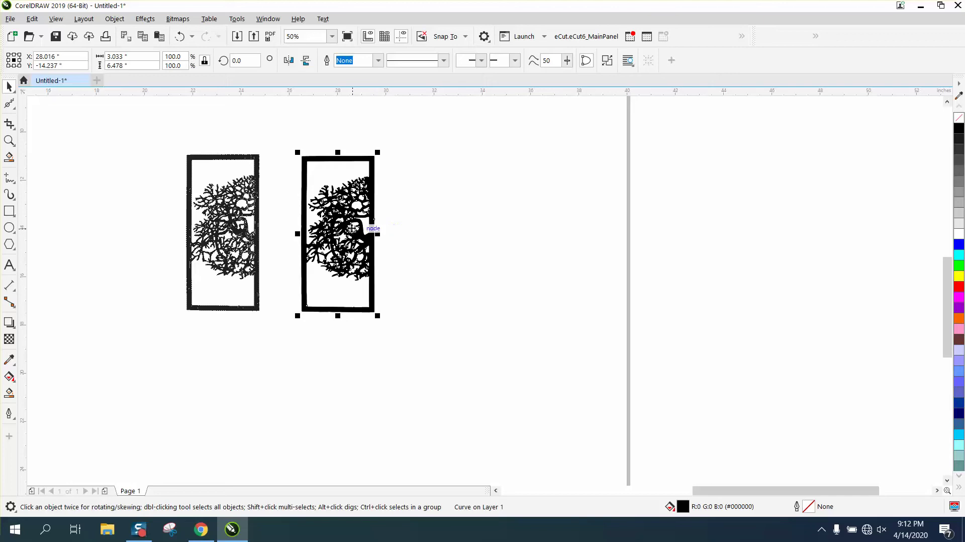
{"action": "left_click_drag", "start_coordinate": [374, 226], "coordinate": [465, 225]}
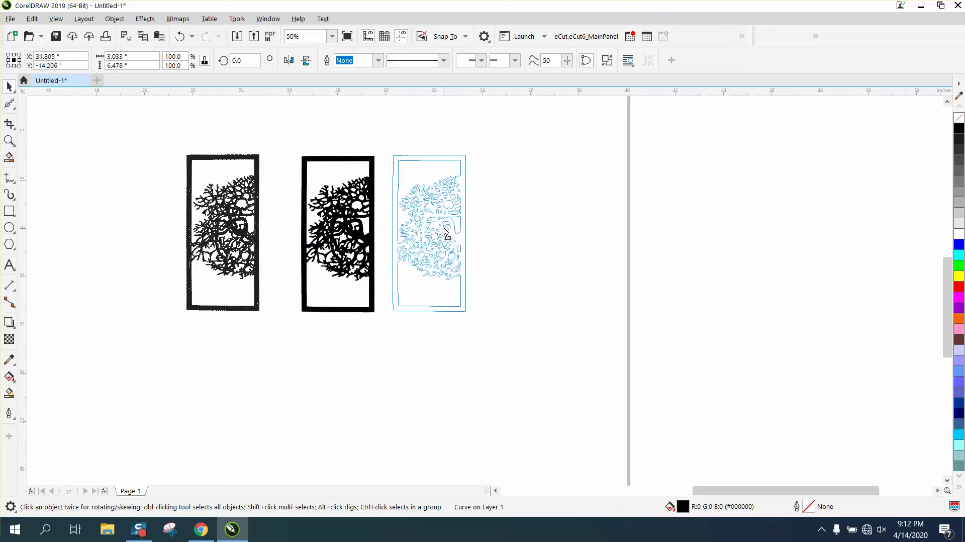
{"action": "left_click", "coordinate": [959, 117]}
{"action": "right_click", "coordinate": [958, 128]}
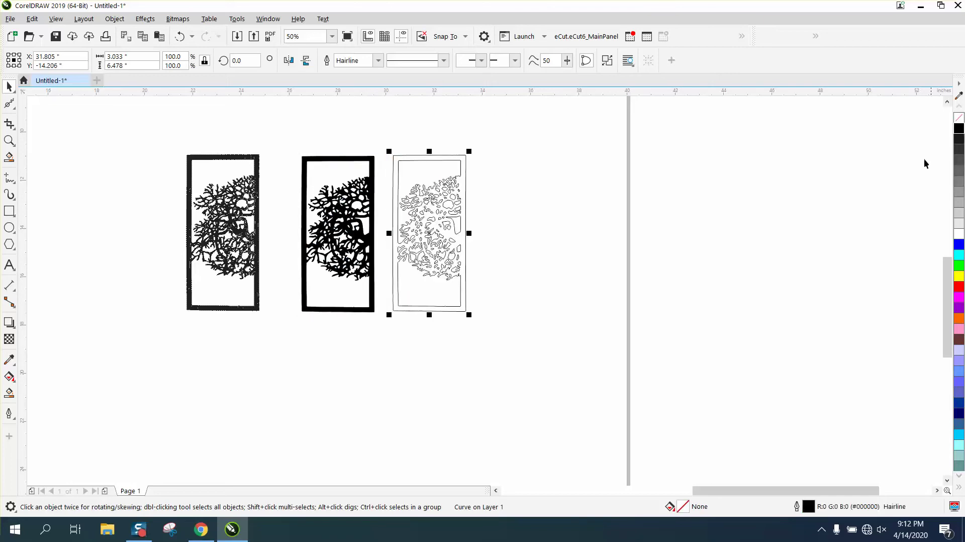
{"action": "left_click", "coordinate": [9, 141]}
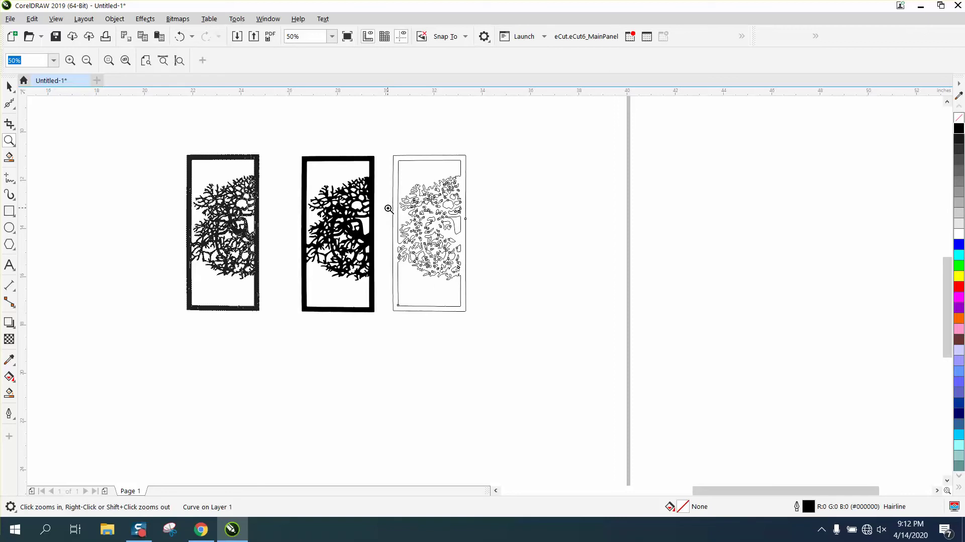
{"action": "left_click_drag", "start_coordinate": [384, 196], "coordinate": [534, 333]}
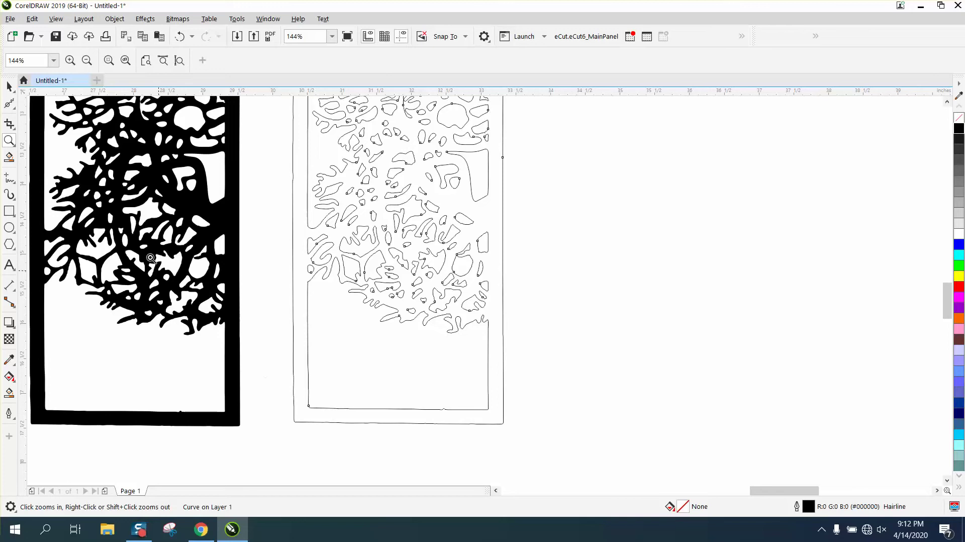
Delete the surplus nodes along the outer and inner frames' bottom edges
{"action": "left_click", "coordinate": [15, 111]}
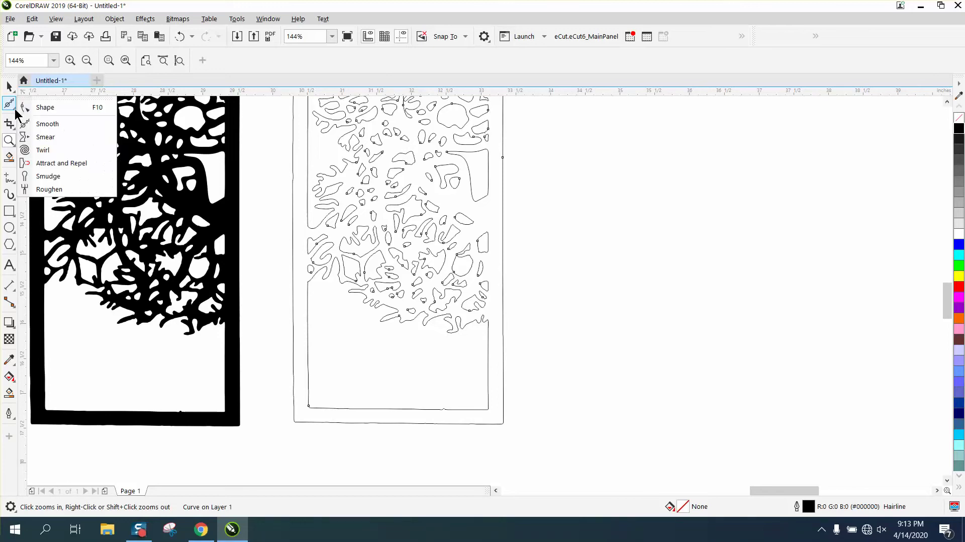
{"action": "left_click", "coordinate": [55, 111]}
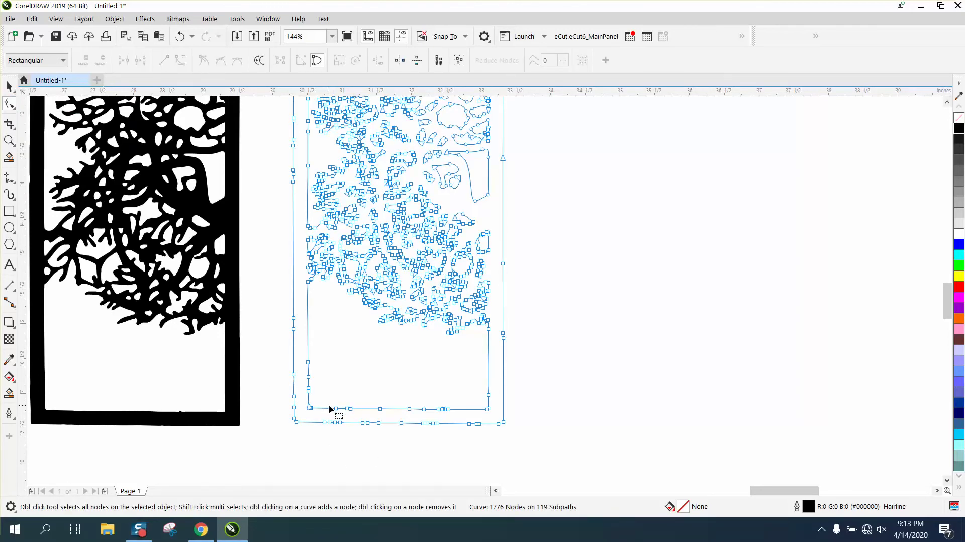
{"action": "left_click_drag", "start_coordinate": [302, 418], "coordinate": [491, 440]}
{"action": "key", "text": "Delete"}
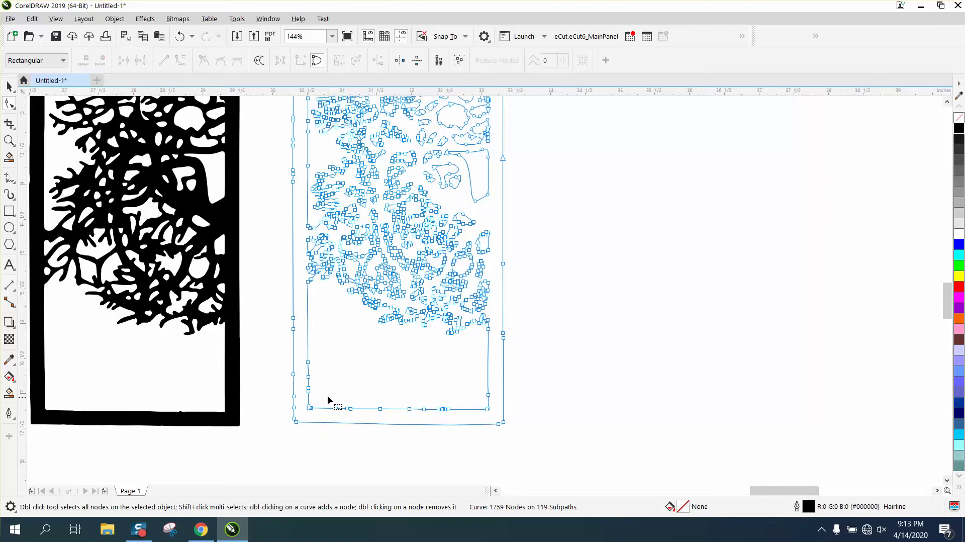
{"action": "left_click_drag", "start_coordinate": [327, 399], "coordinate": [468, 417]}
{"action": "key", "text": "Delete"}
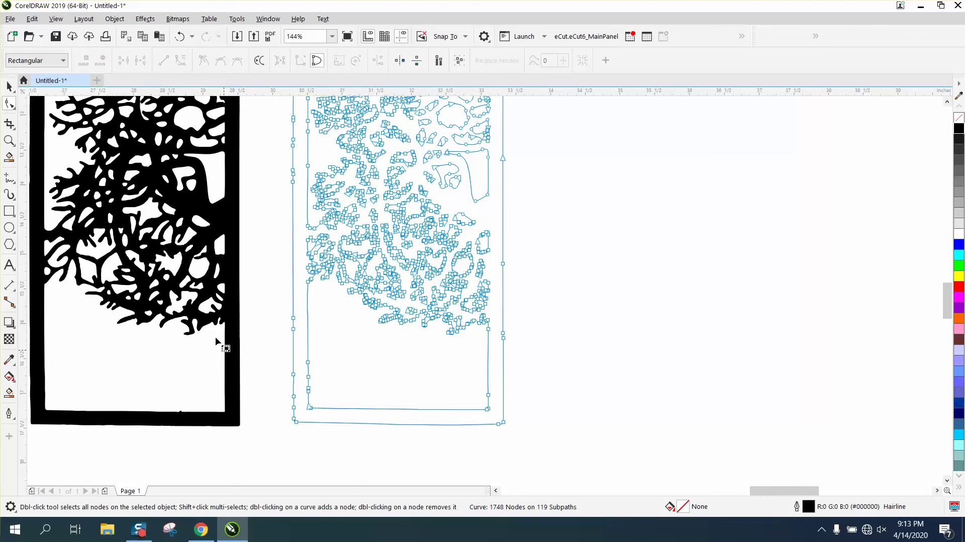
{"action": "left_click", "coordinate": [9, 141]}
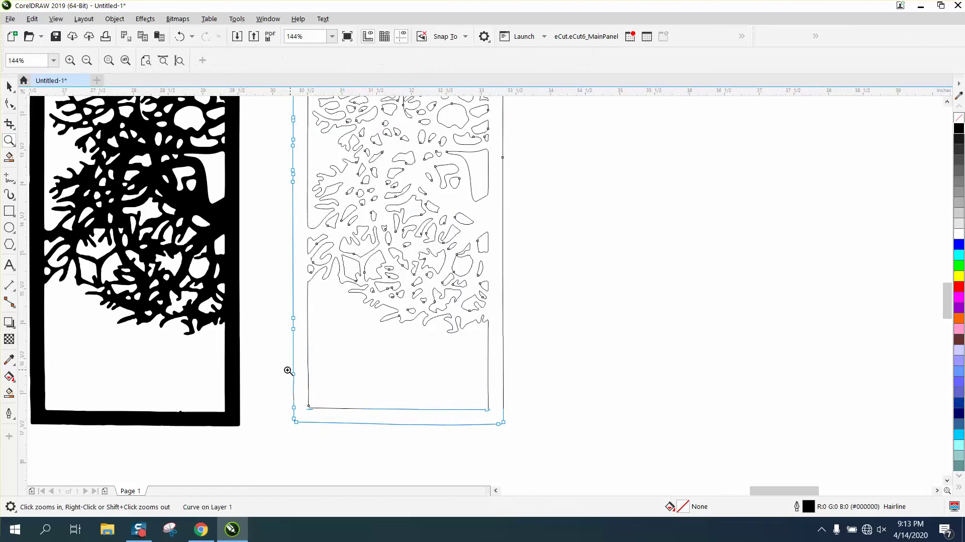
{"action": "left_click_drag", "start_coordinate": [274, 379], "coordinate": [532, 452]}
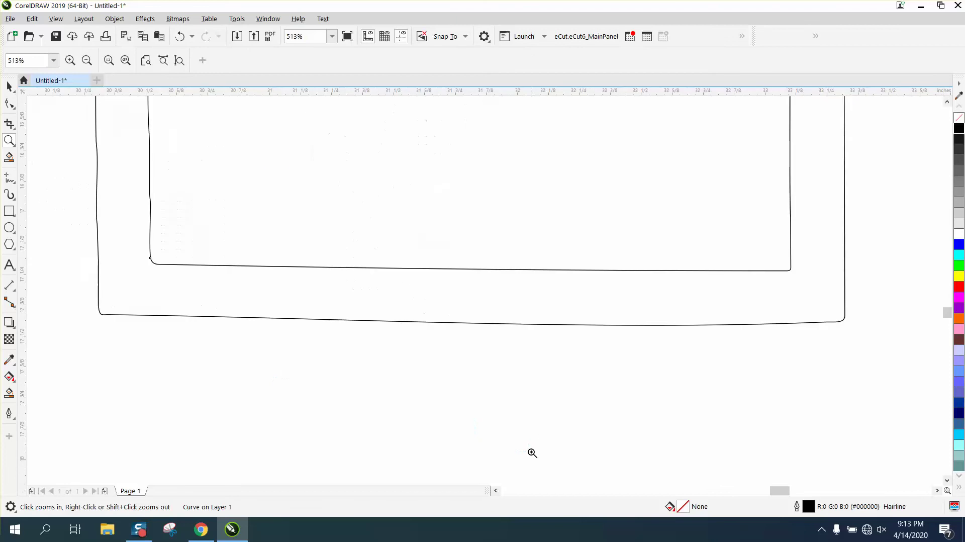
Remove the extra bottom corner nodes and convert the bottom curve to a straight line
{"action": "left_click", "coordinate": [7, 110]}
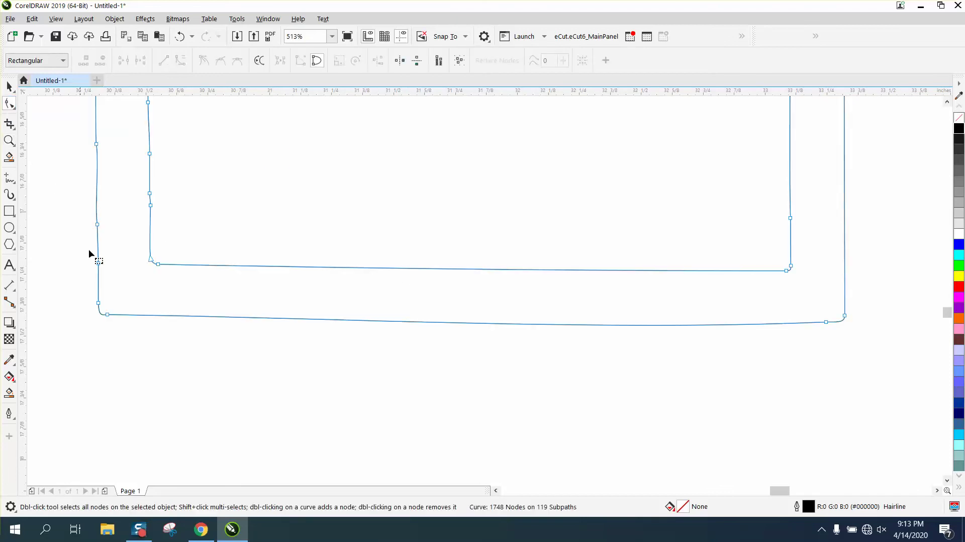
{"action": "double_click", "coordinate": [826, 322]}
{"action": "double_click", "coordinate": [107, 315]}
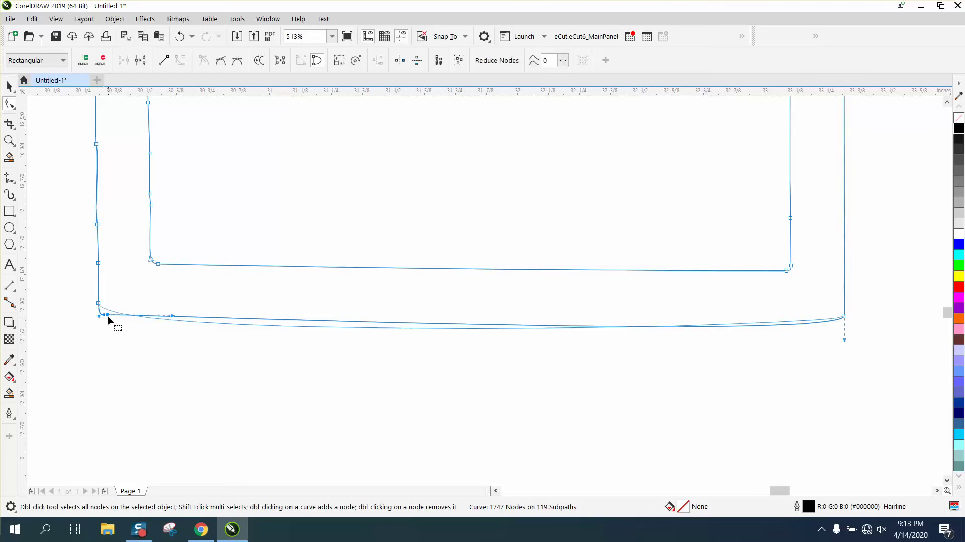
{"action": "left_click_drag", "start_coordinate": [411, 343], "coordinate": [867, 352]}
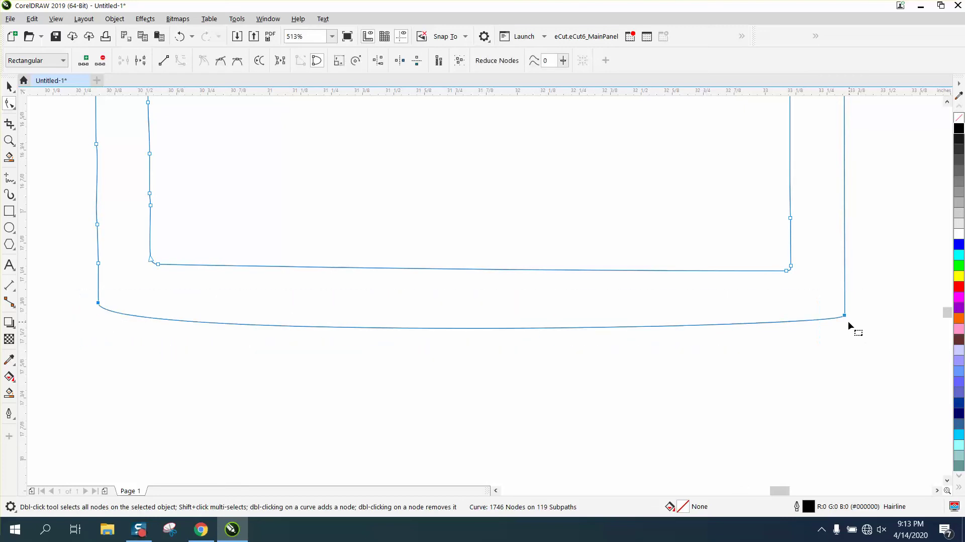
{"action": "right_click", "coordinate": [849, 319]}
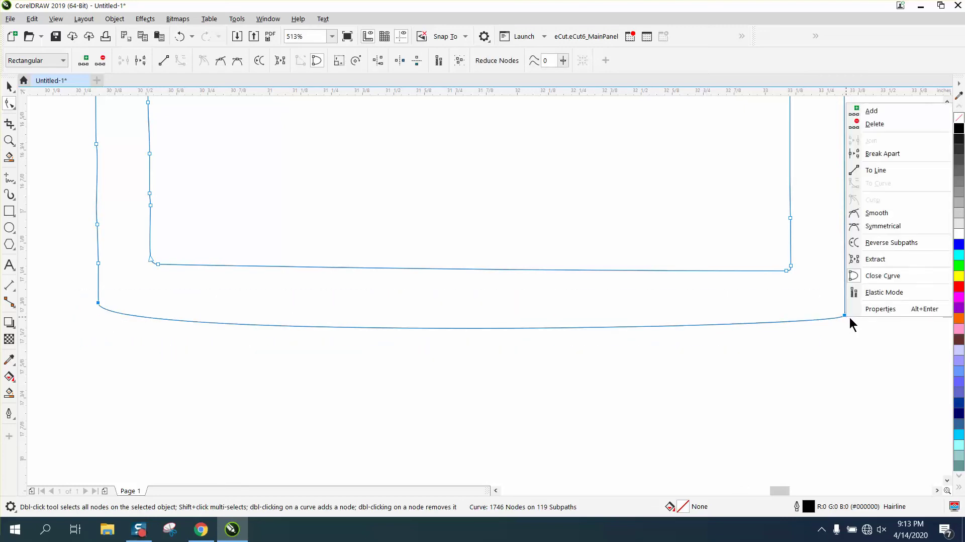
{"action": "left_click", "coordinate": [877, 172]}
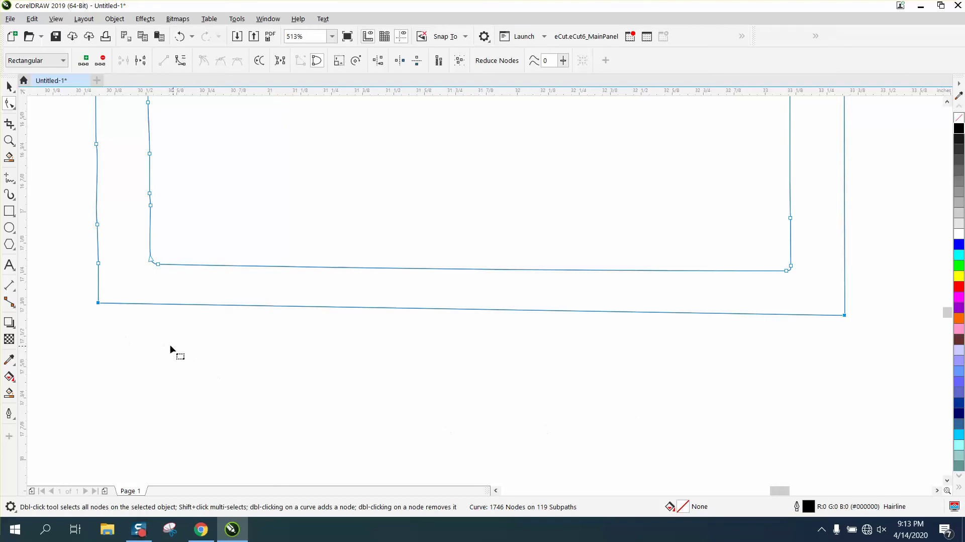
{"action": "left_click_drag", "start_coordinate": [160, 317], "coordinate": [846, 336]}
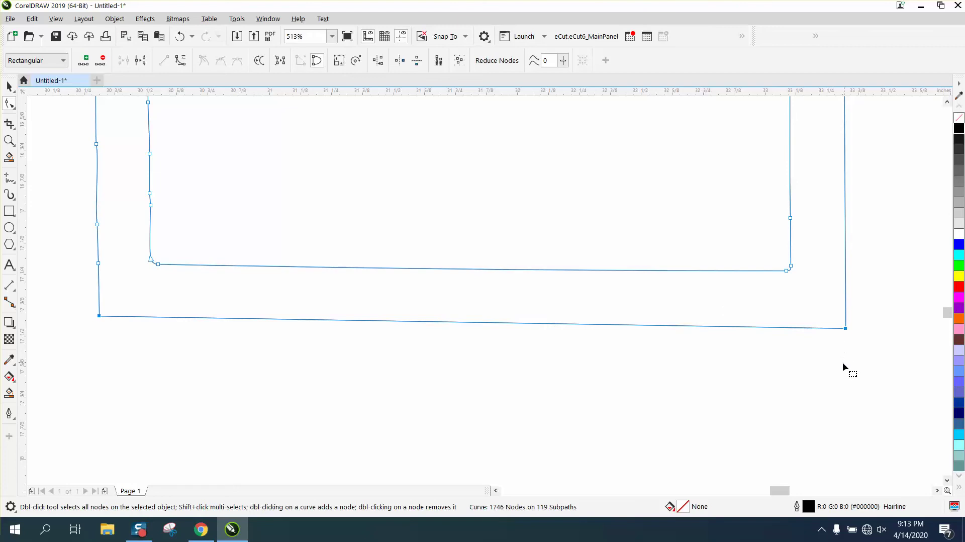
Delete the surplus and stray nodes near the frame's bottom-left corners, leaving 1737 nodes
{"action": "scroll", "coordinate": [707, 408], "scroll_direction": "down", "scroll_amount": 2}
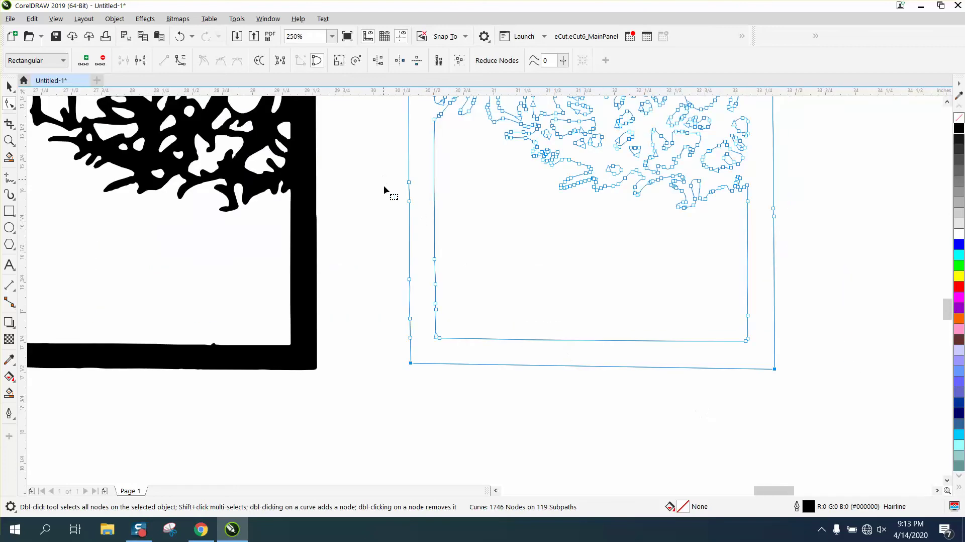
{"action": "left_click_drag", "start_coordinate": [445, 299], "coordinate": [453, 328]}
{"action": "key", "text": "Delete"}
{"action": "key", "text": "Delete"}
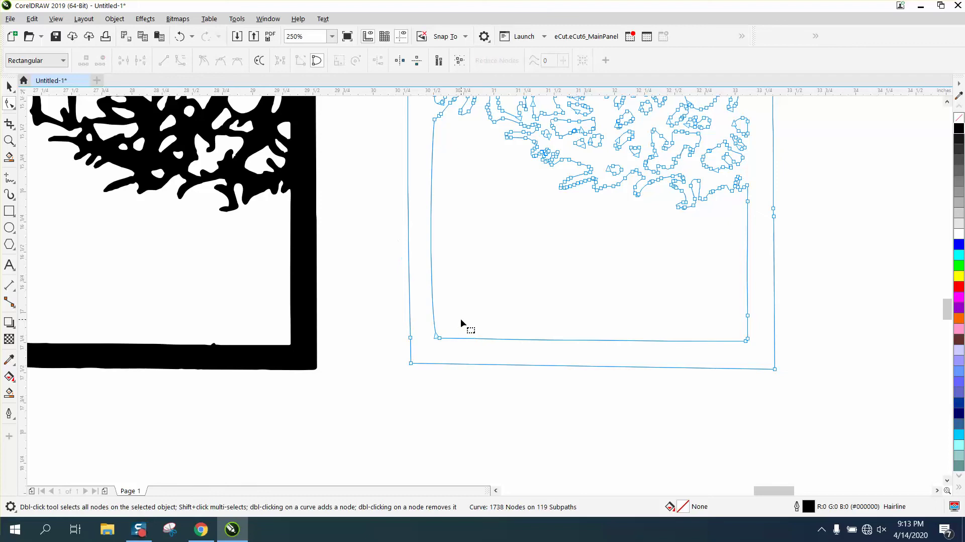
{"action": "left_click", "coordinate": [410, 338]}
{"action": "key", "text": "Delete"}
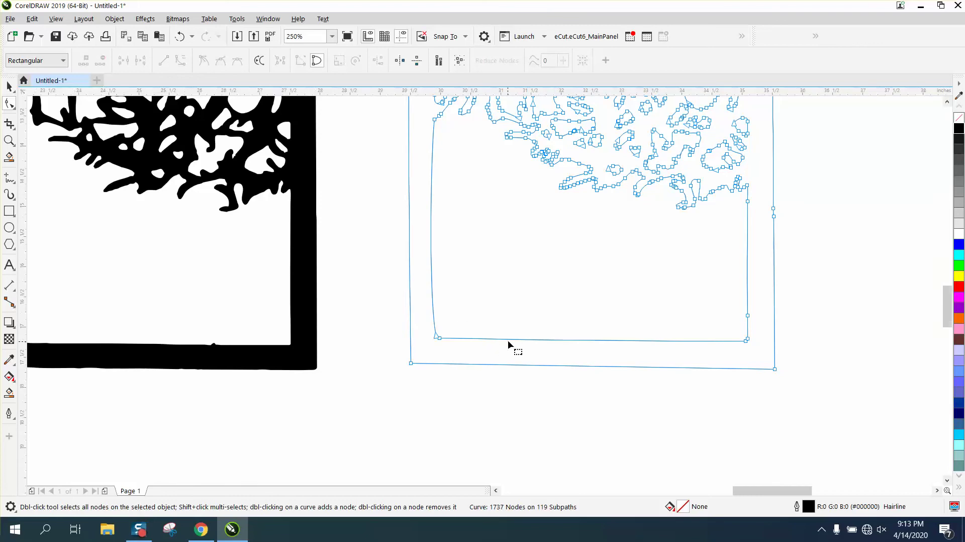
{"action": "scroll", "coordinate": [508, 342], "scroll_direction": "down", "scroll_amount": 2}
{"action": "scroll", "coordinate": [458, 161], "scroll_direction": "down", "scroll_amount": 2}
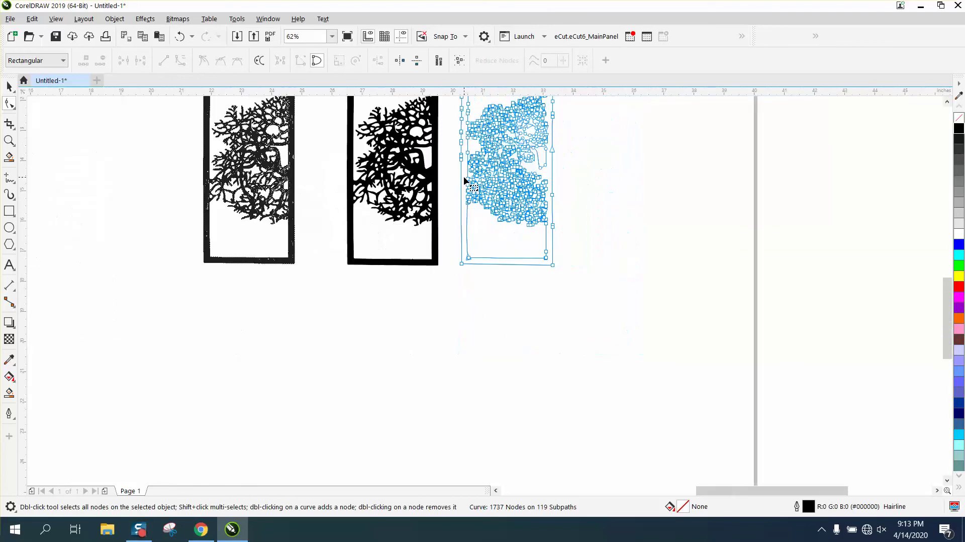
{"action": "scroll", "coordinate": [261, 127], "scroll_direction": "down", "scroll_amount": 2}
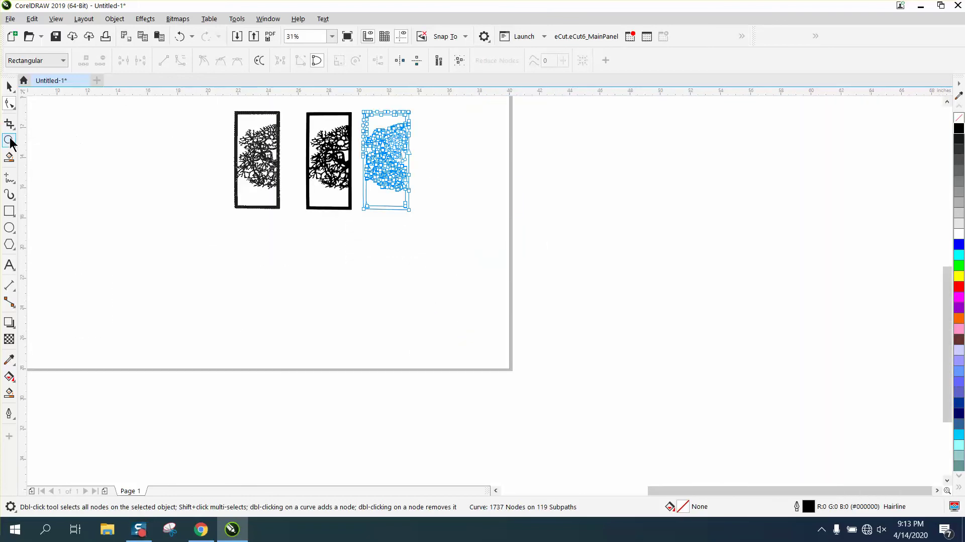
{"action": "mouse_move", "coordinate": [9, 141]}
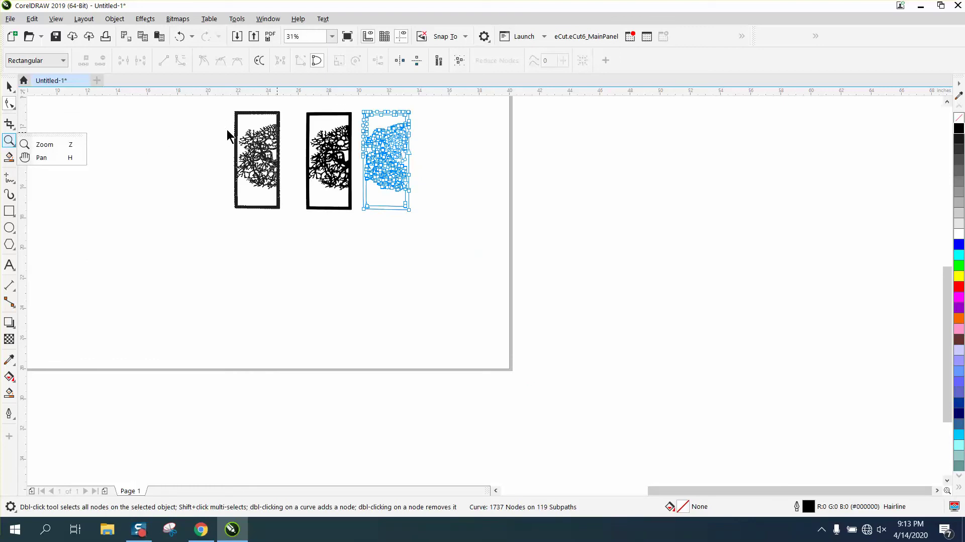
{"action": "left_click", "coordinate": [44, 144]}
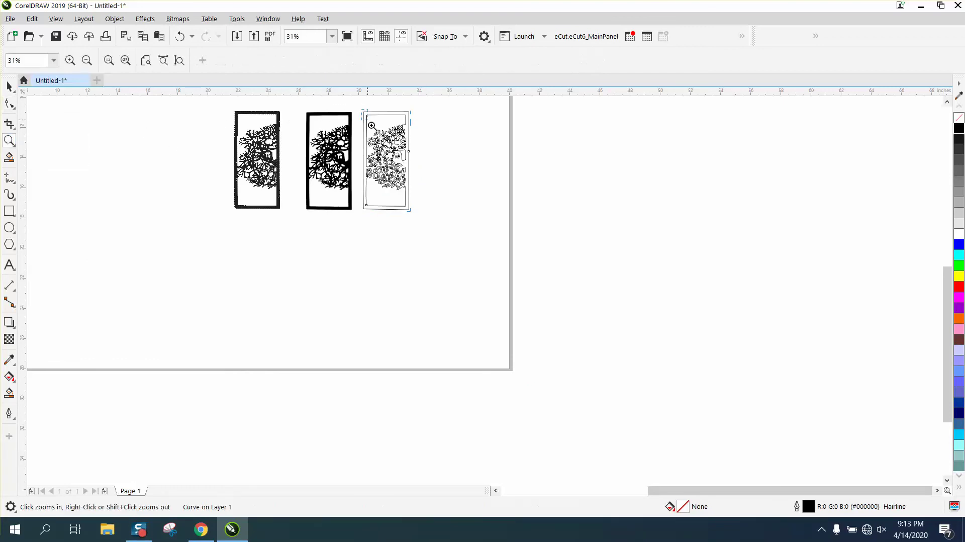
{"action": "scroll", "coordinate": [372, 125], "scroll_direction": "up", "scroll_amount": 4}
Delete the outer frame's left-edge and top-left corner nodes and convert the left side To Line
{"action": "left_click", "coordinate": [9, 103]}
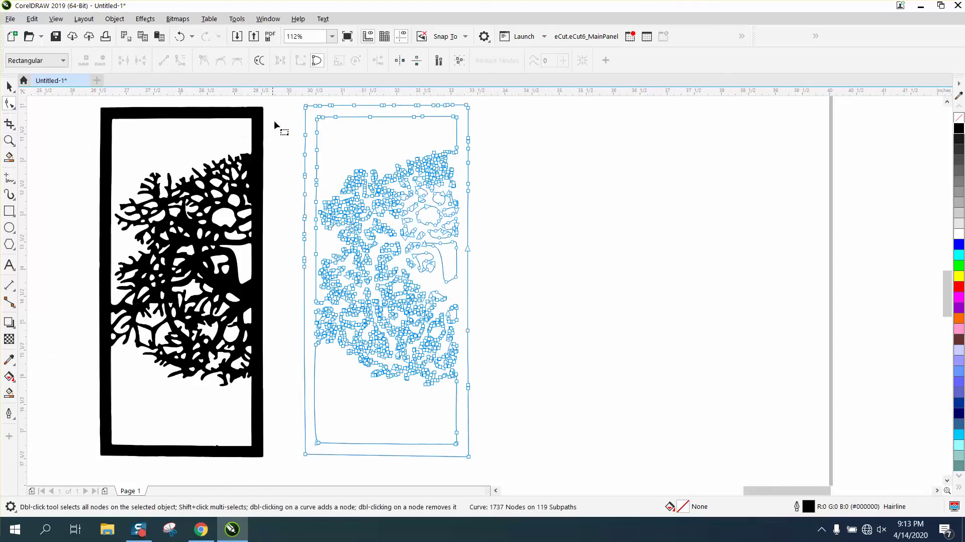
{"action": "left_click_drag", "start_coordinate": [295, 120], "coordinate": [307, 296]}
{"action": "key", "text": "Delete"}
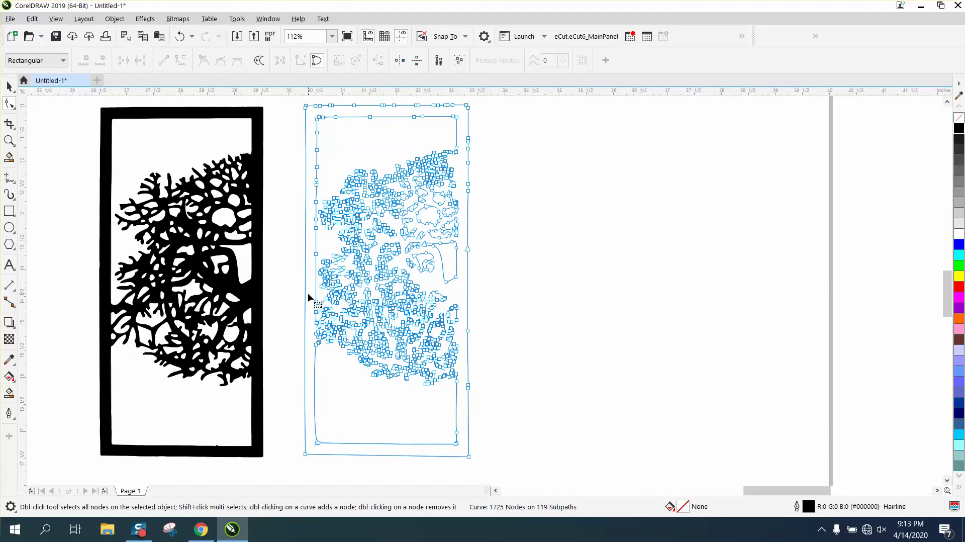
{"action": "double_click", "coordinate": [304, 107]}
{"action": "left_click_drag", "start_coordinate": [297, 102], "coordinate": [308, 454]}
{"action": "right_click", "coordinate": [308, 456]}
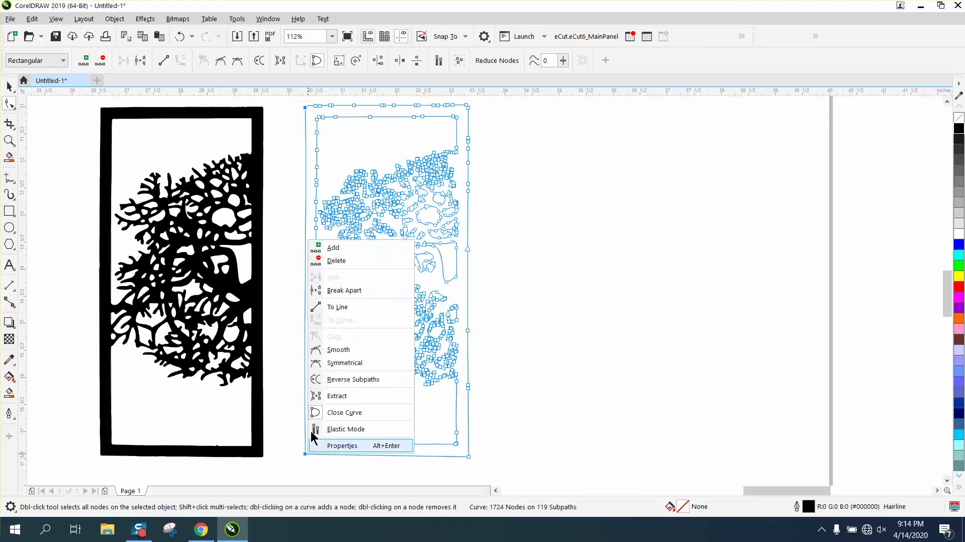
{"action": "left_click", "coordinate": [336, 308]}
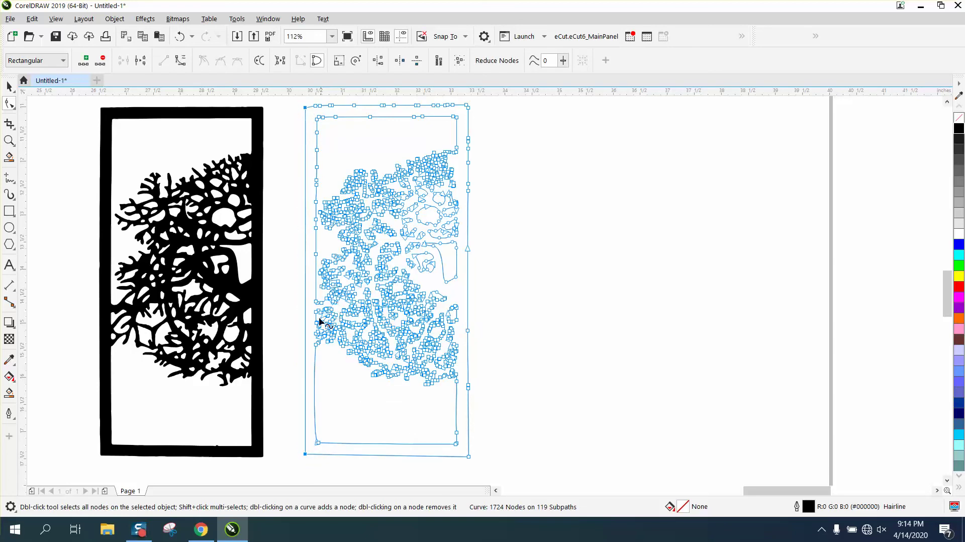
{"action": "left_click", "coordinate": [269, 361]}
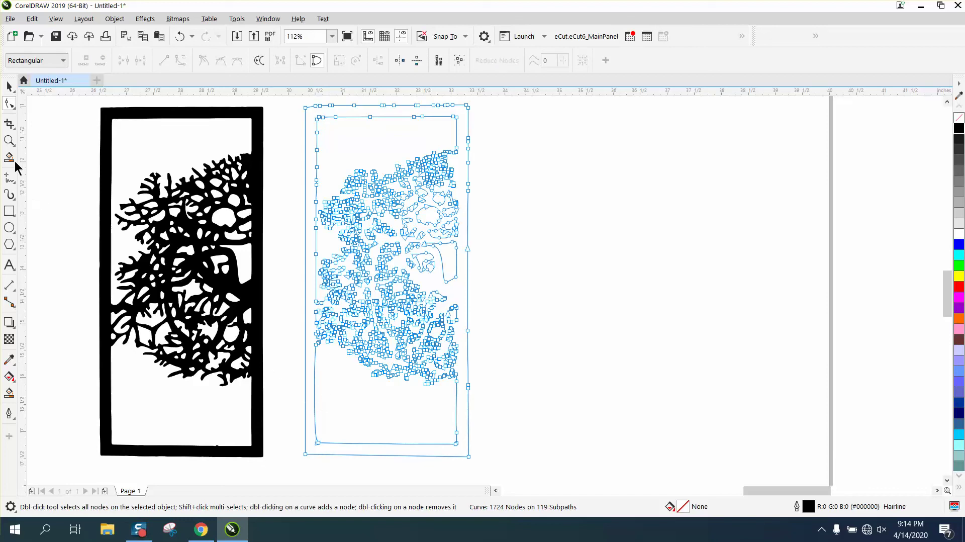
{"action": "key", "text": "z"}
{"action": "mouse_move", "coordinate": [282, 322]}
{"action": "left_mouse_down"}
{"action": "mouse_move", "coordinate": [291, 360]}
{"action": "mouse_move", "coordinate": [434, 466]}
{"action": "left_mouse_up"}
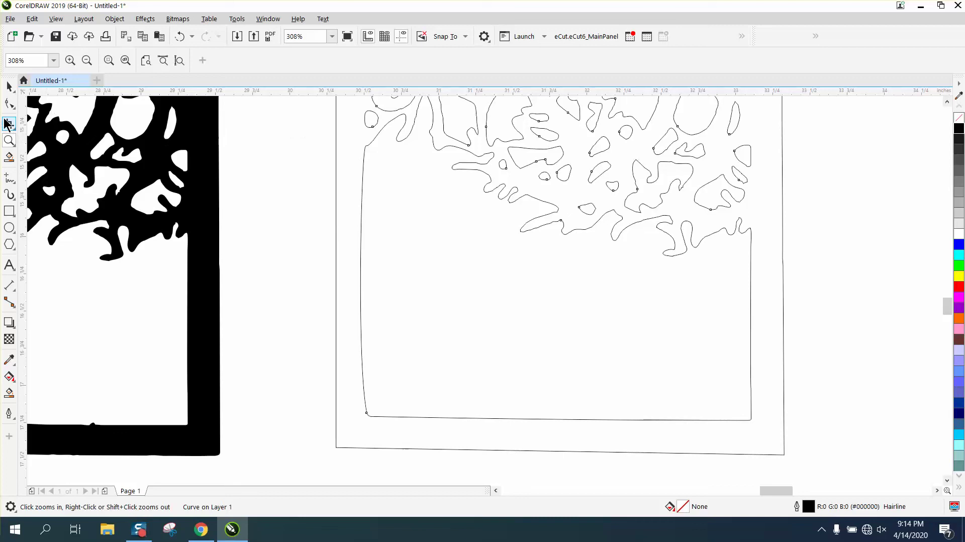
Delete the extra chamfer node so the inner frame's bottom-left corner is square, leaving 1723 nodes
{"action": "left_click", "coordinate": [9, 103]}
{"action": "left_click", "coordinate": [365, 147]}
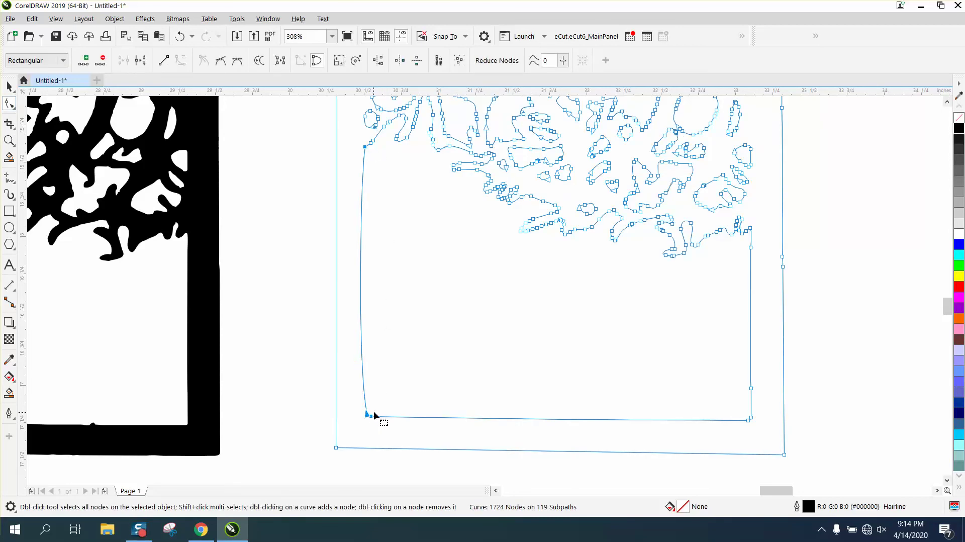
{"action": "right_click", "coordinate": [383, 401]}
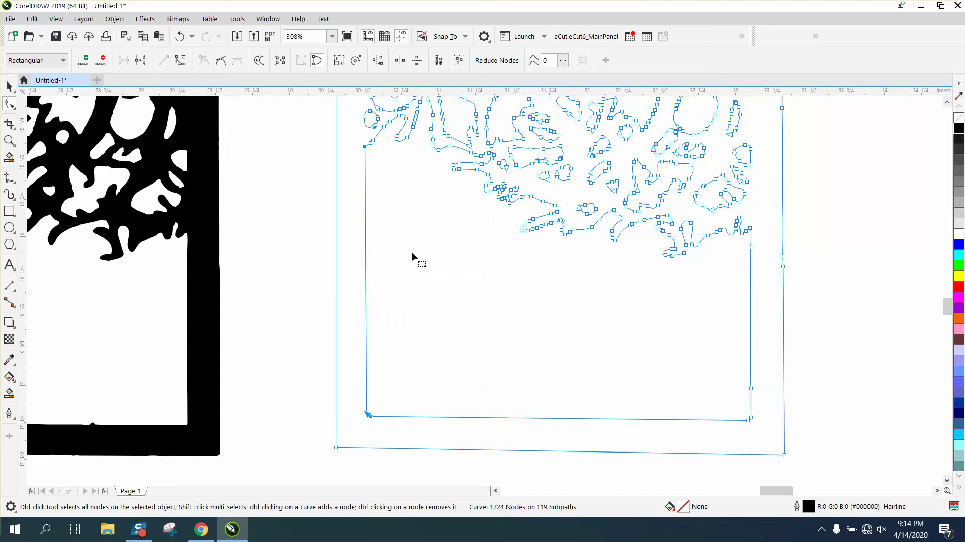
{"action": "left_click", "coordinate": [397, 257]}
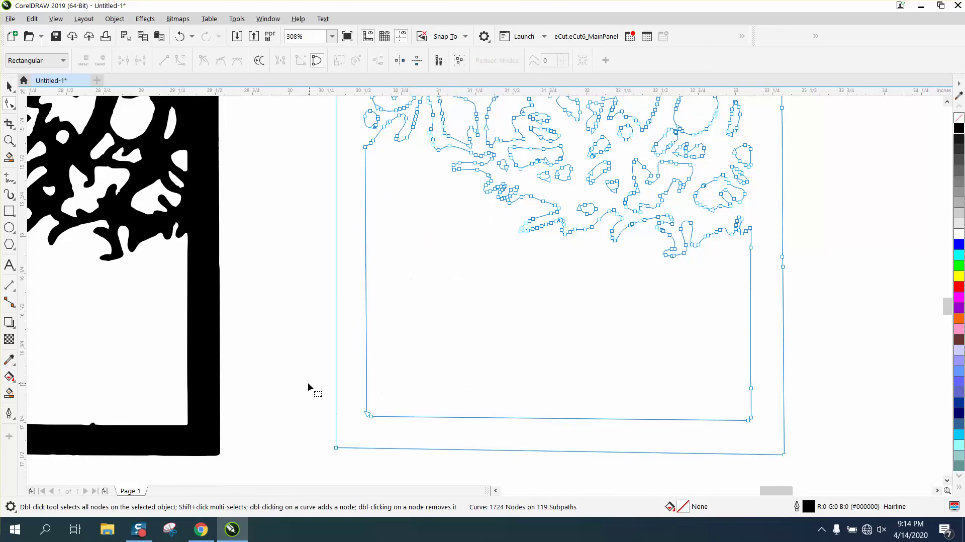
{"action": "left_click", "coordinate": [9, 140]}
{"action": "left_click_drag", "start_coordinate": [325, 361], "coordinate": [451, 442]}
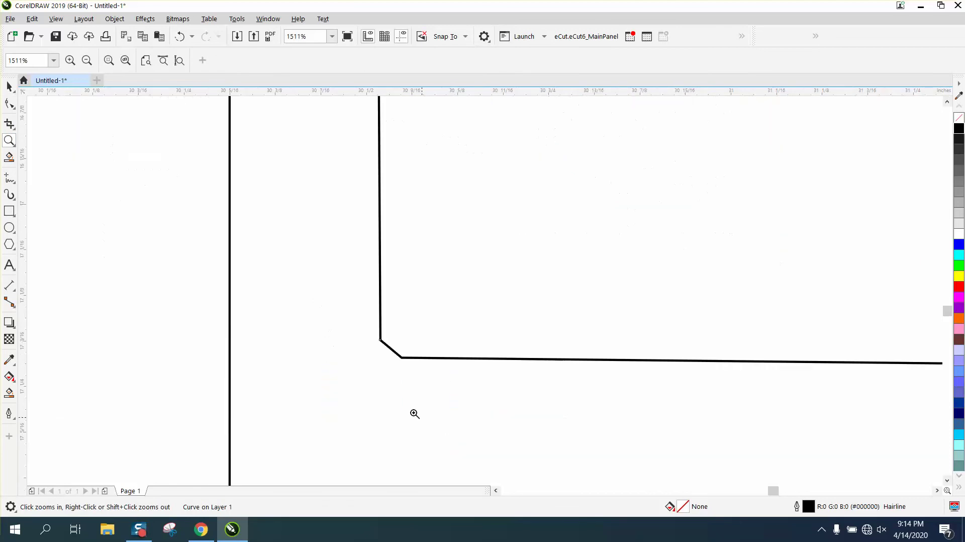
{"action": "left_click", "coordinate": [9, 103]}
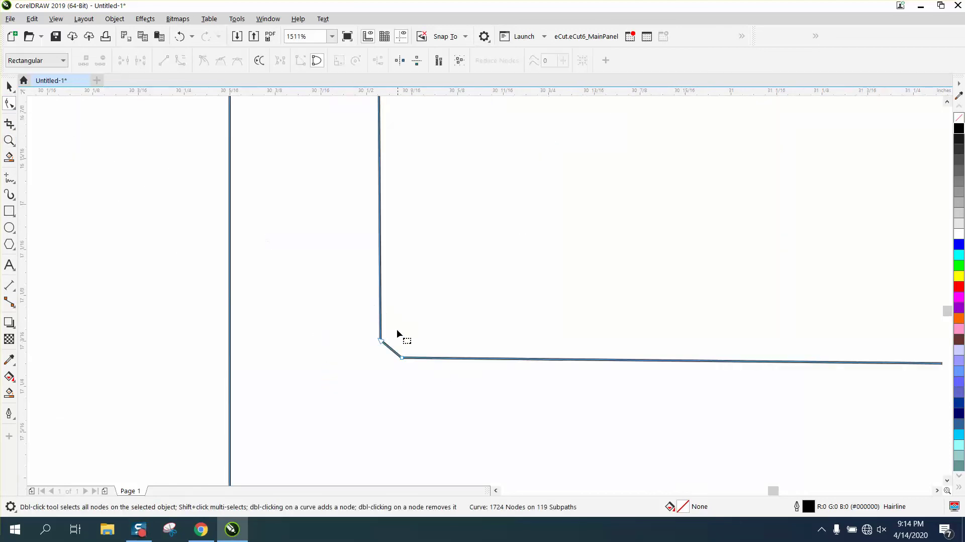
{"action": "left_click", "coordinate": [402, 358]}
{"action": "key", "text": "Delete"}
{"action": "scroll", "coordinate": [320, 274], "scroll_direction": "down", "scroll_amount": 5}
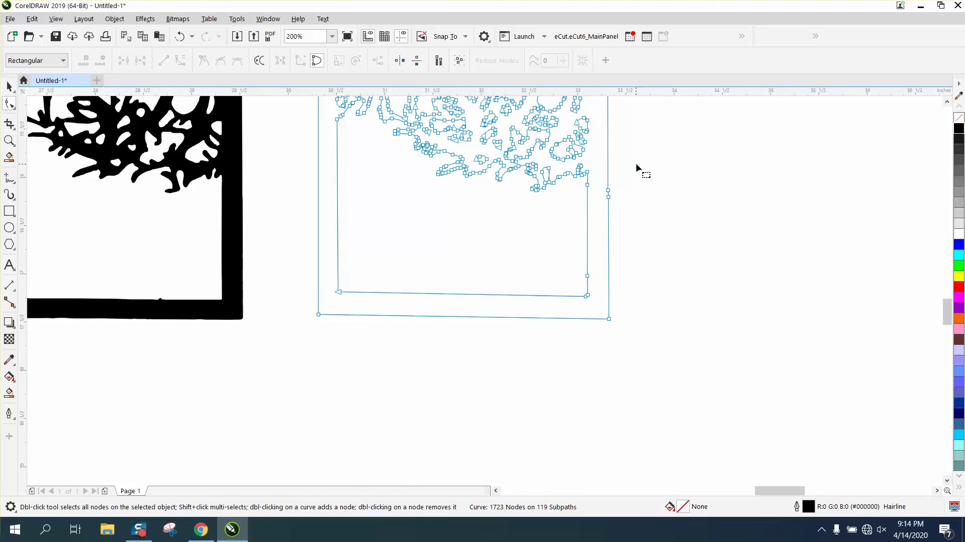
Delete the two extra right-edge frame nodes, bringing the outline copy to 1721 nodes
{"action": "left_click_drag", "start_coordinate": [636, 166], "coordinate": [600, 220]}
{"action": "key", "text": "Delete"}
{"action": "scroll", "coordinate": [619, 234], "scroll_direction": "down", "scroll_amount": 2}
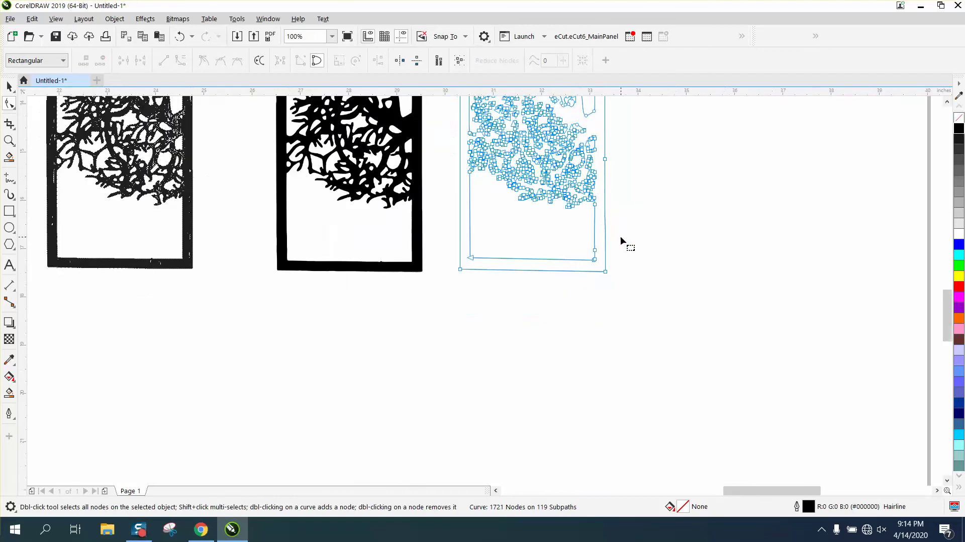
{"action": "scroll", "coordinate": [620, 239], "scroll_direction": "down", "scroll_amount": 1}
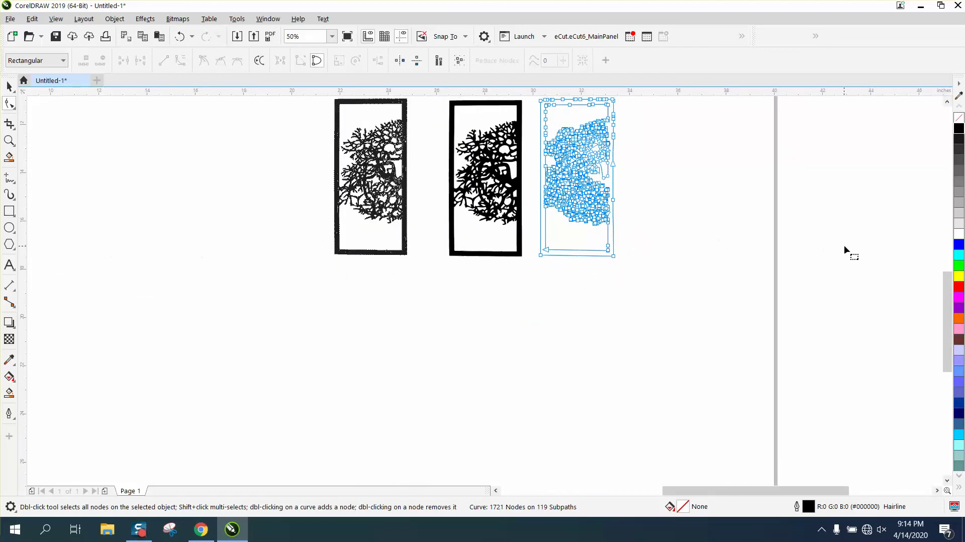
Use Smart Fill to fill the traced panel solid yellow with no outline
{"action": "left_click_drag", "start_coordinate": [945, 288], "coordinate": [945, 282]}
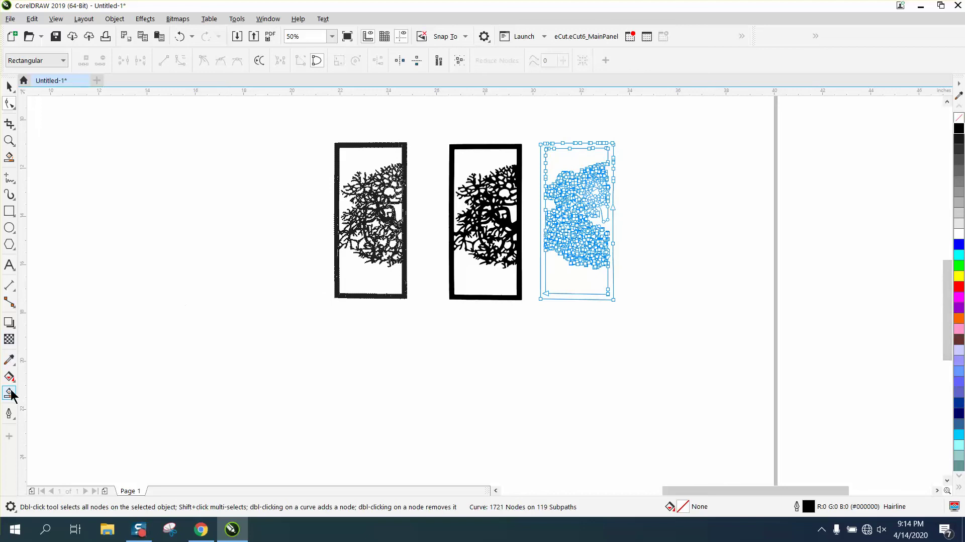
{"action": "left_click", "coordinate": [9, 393]}
{"action": "left_click", "coordinate": [544, 282]}
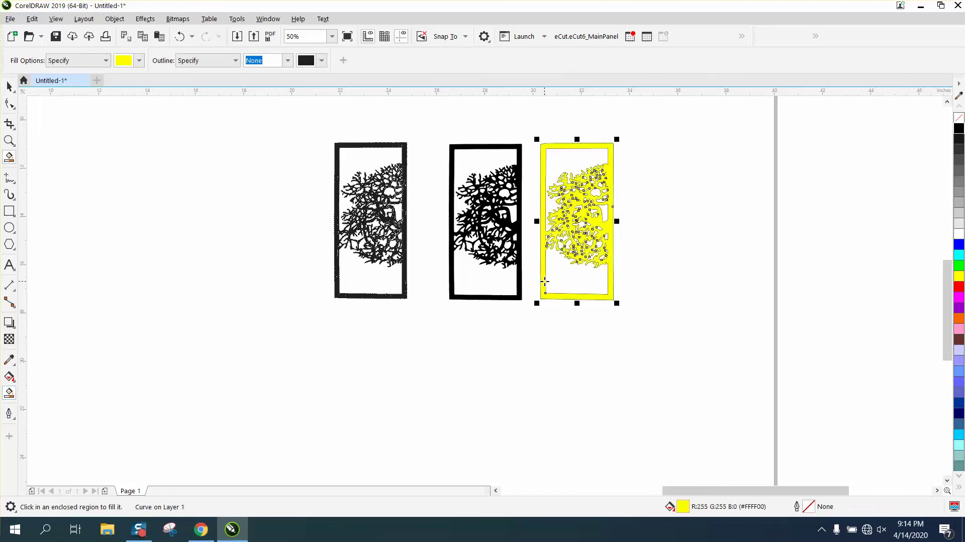